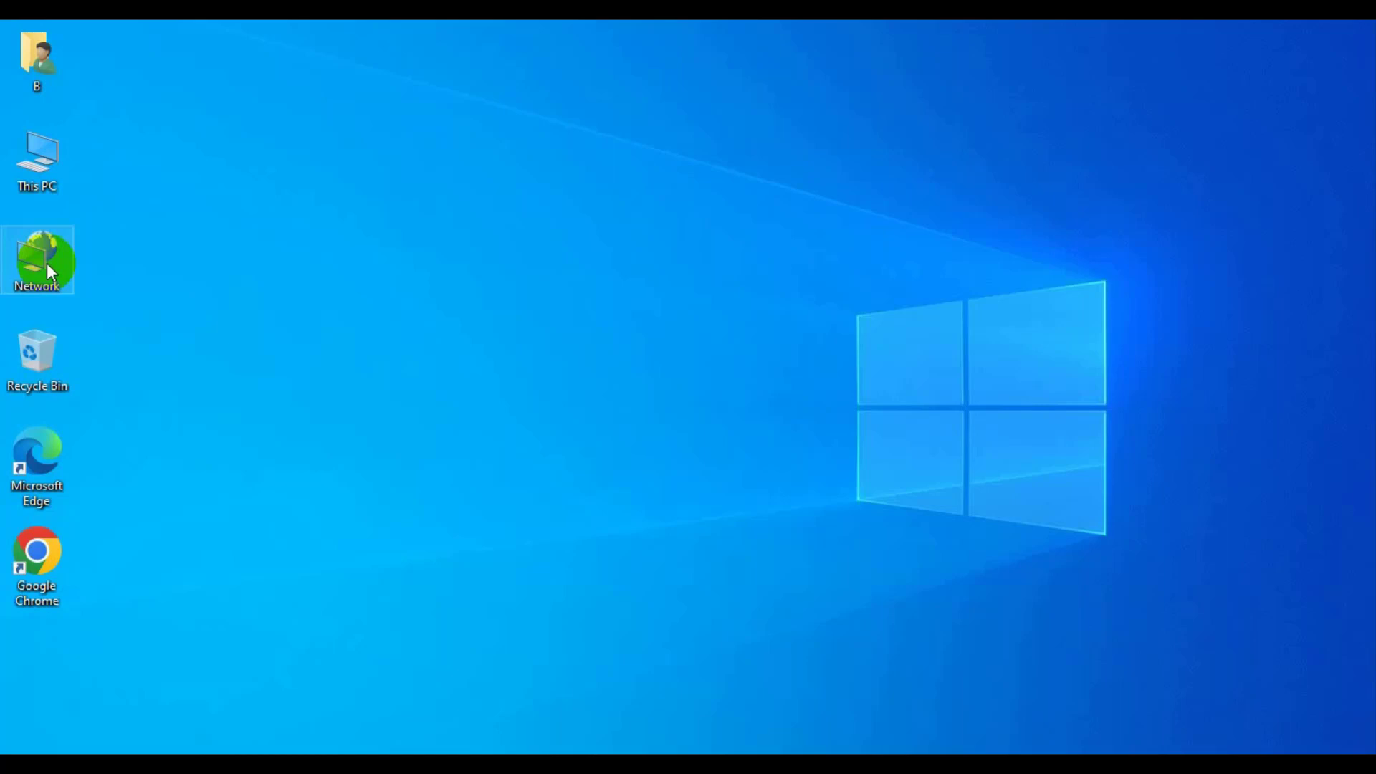
Open the desktop Network folder, dismiss the message, and try to connect to a network from its notification bar.
double_click(46, 264)
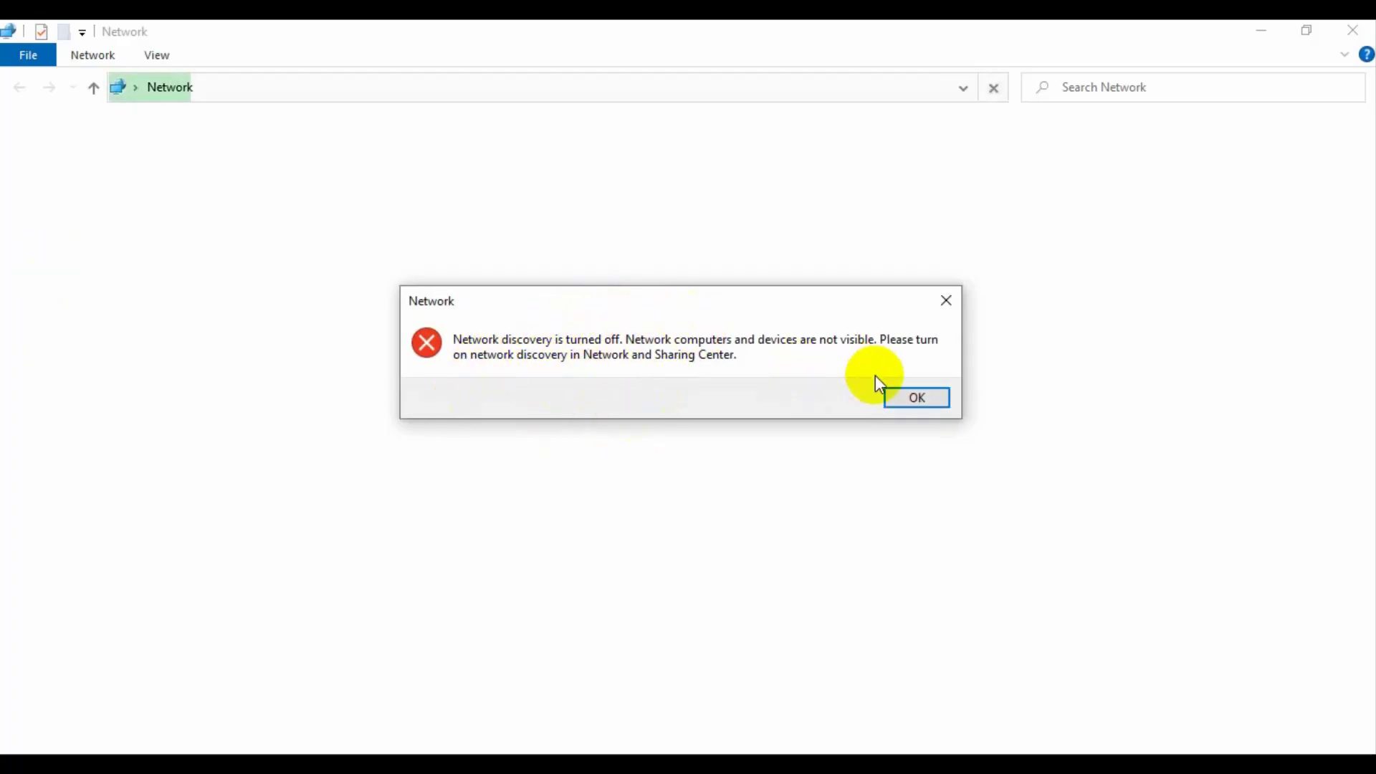
click(919, 398)
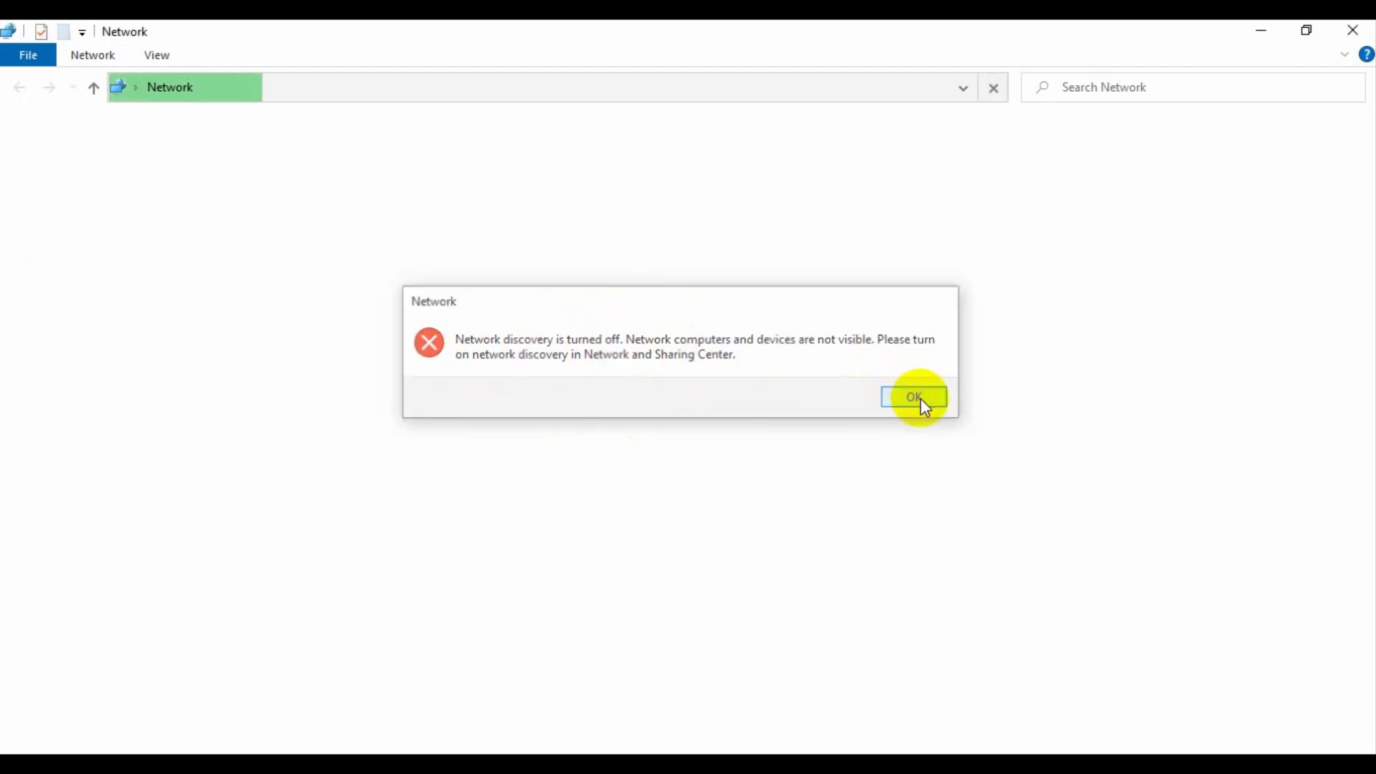
click(1103, 132)
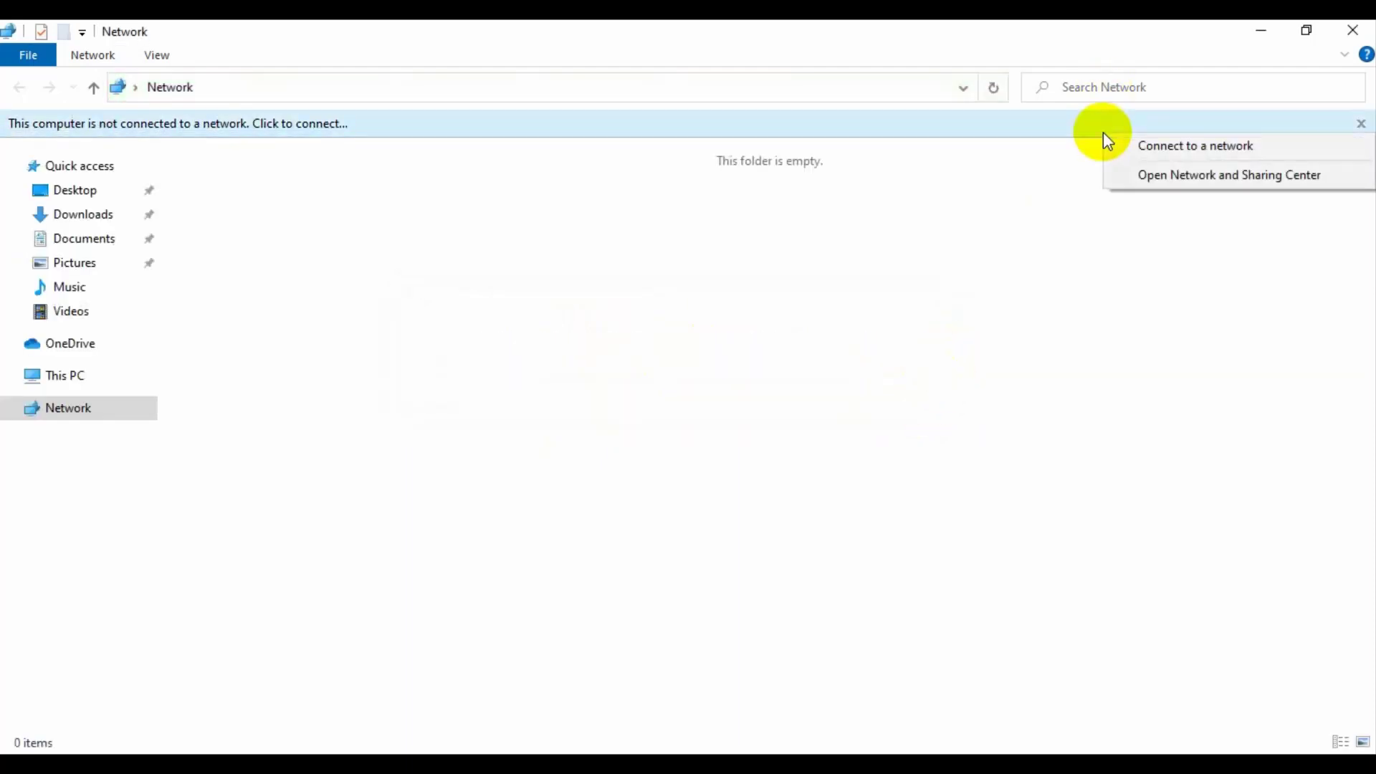
click(1184, 149)
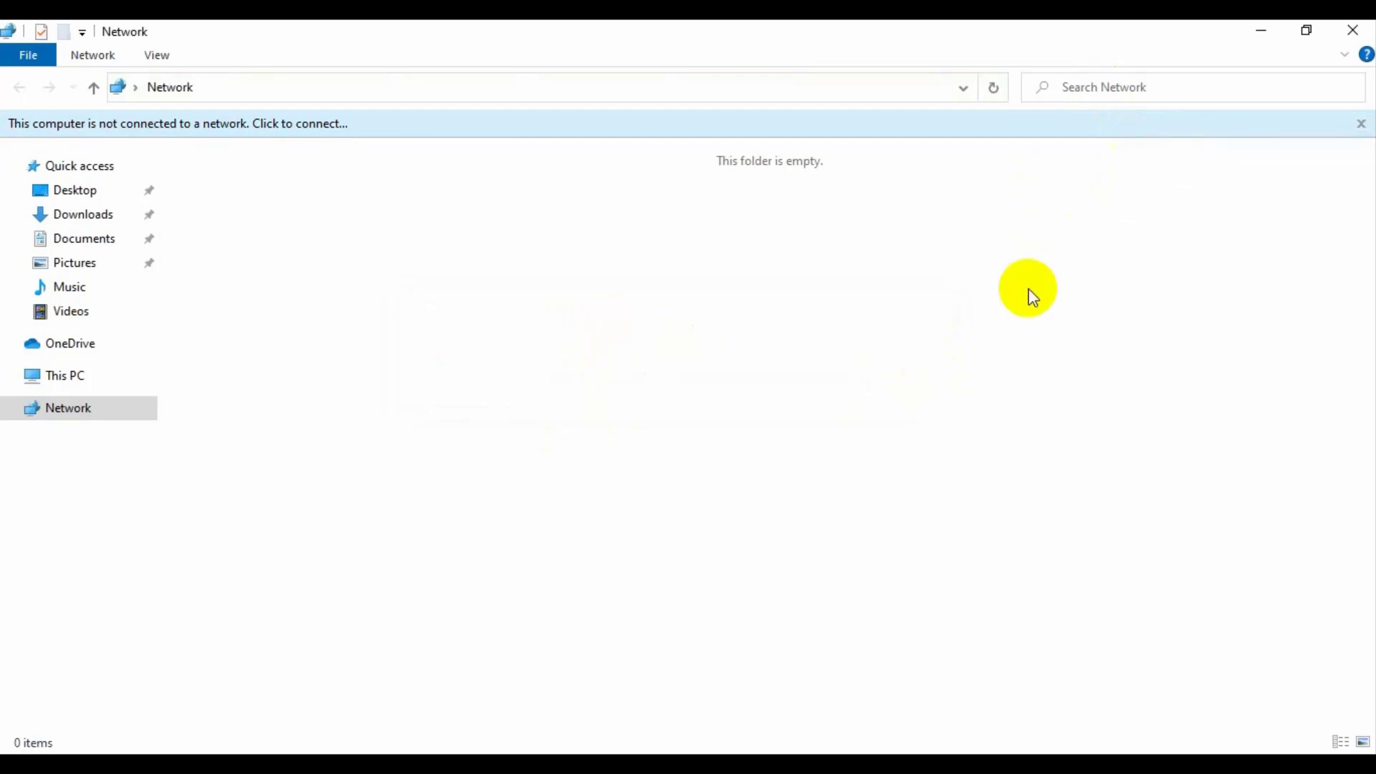
Open Network and Sharing Center from the Network folder's notification bar to check the connection status, and leave the Settings window.
click(976, 129)
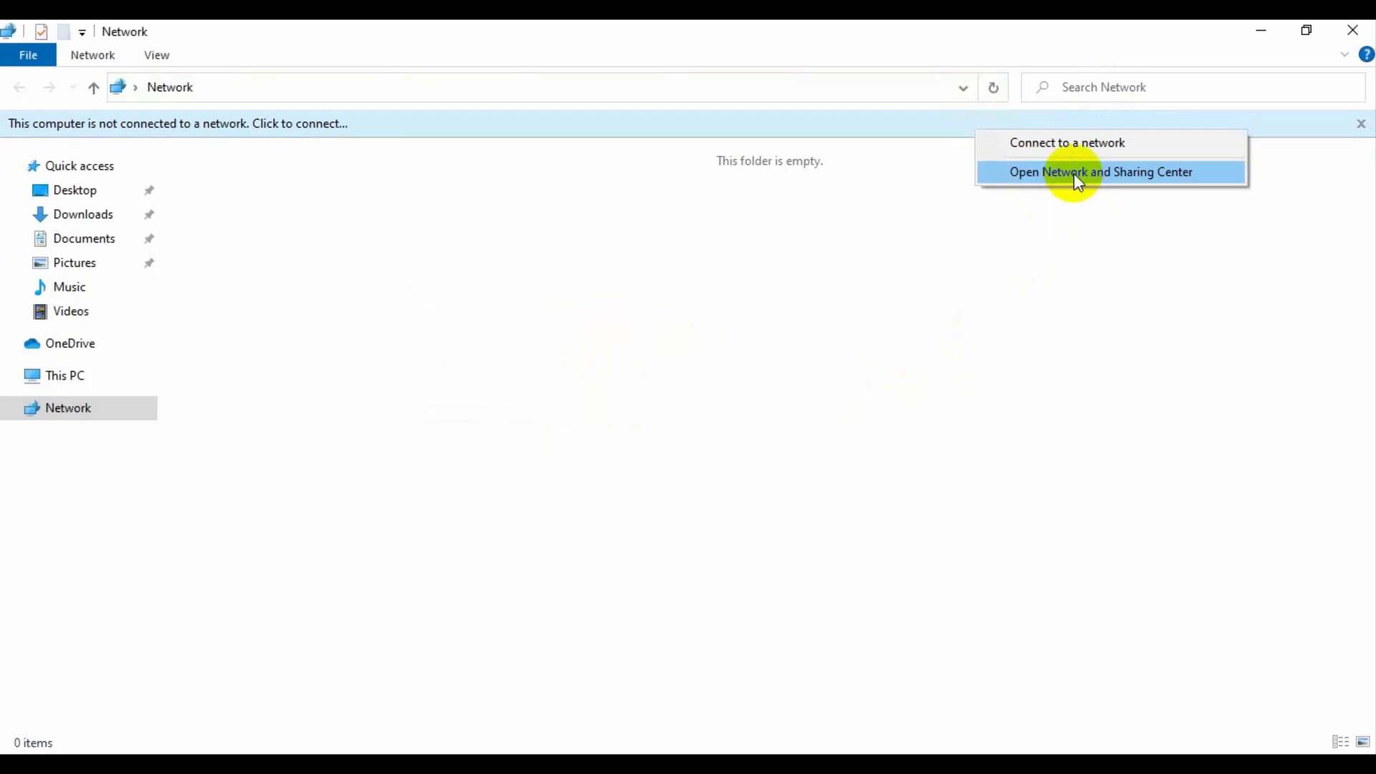
click(1147, 183)
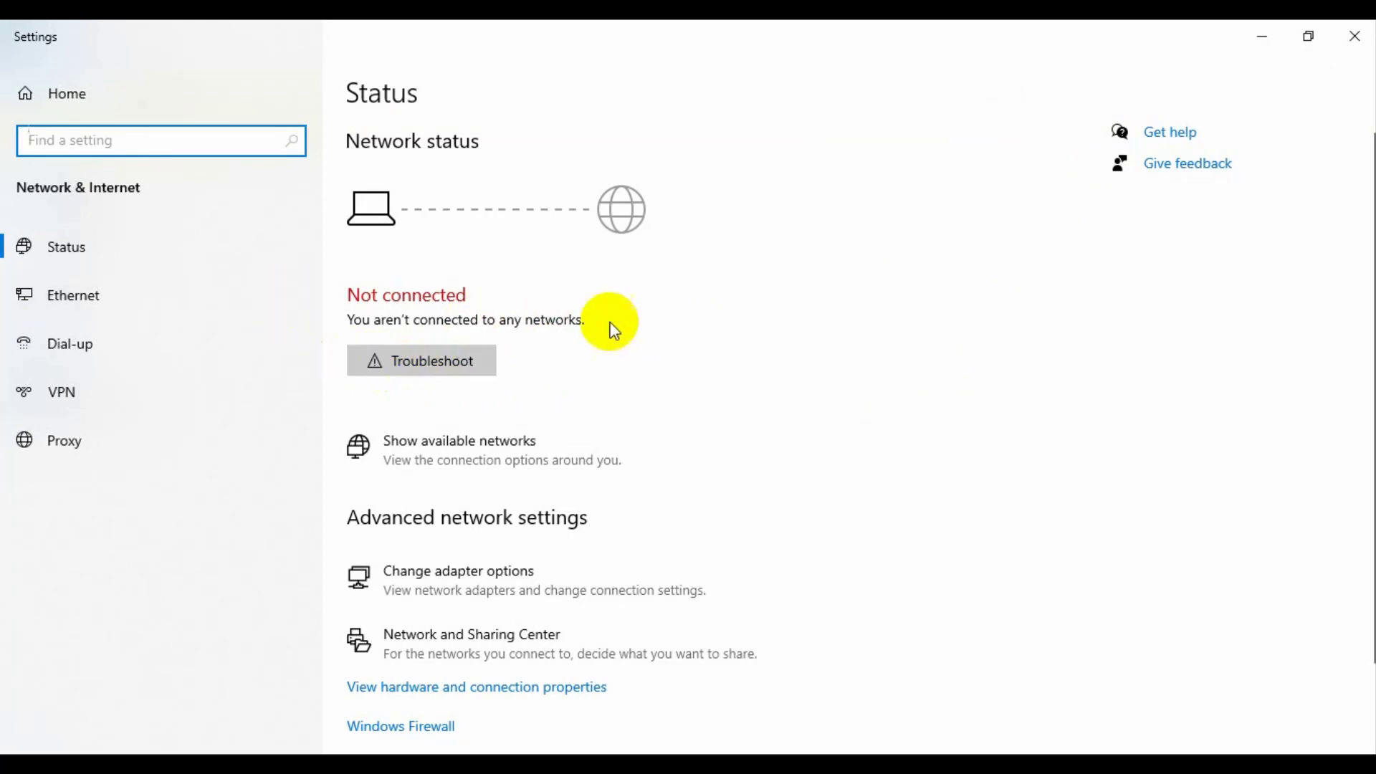
click(1315, 36)
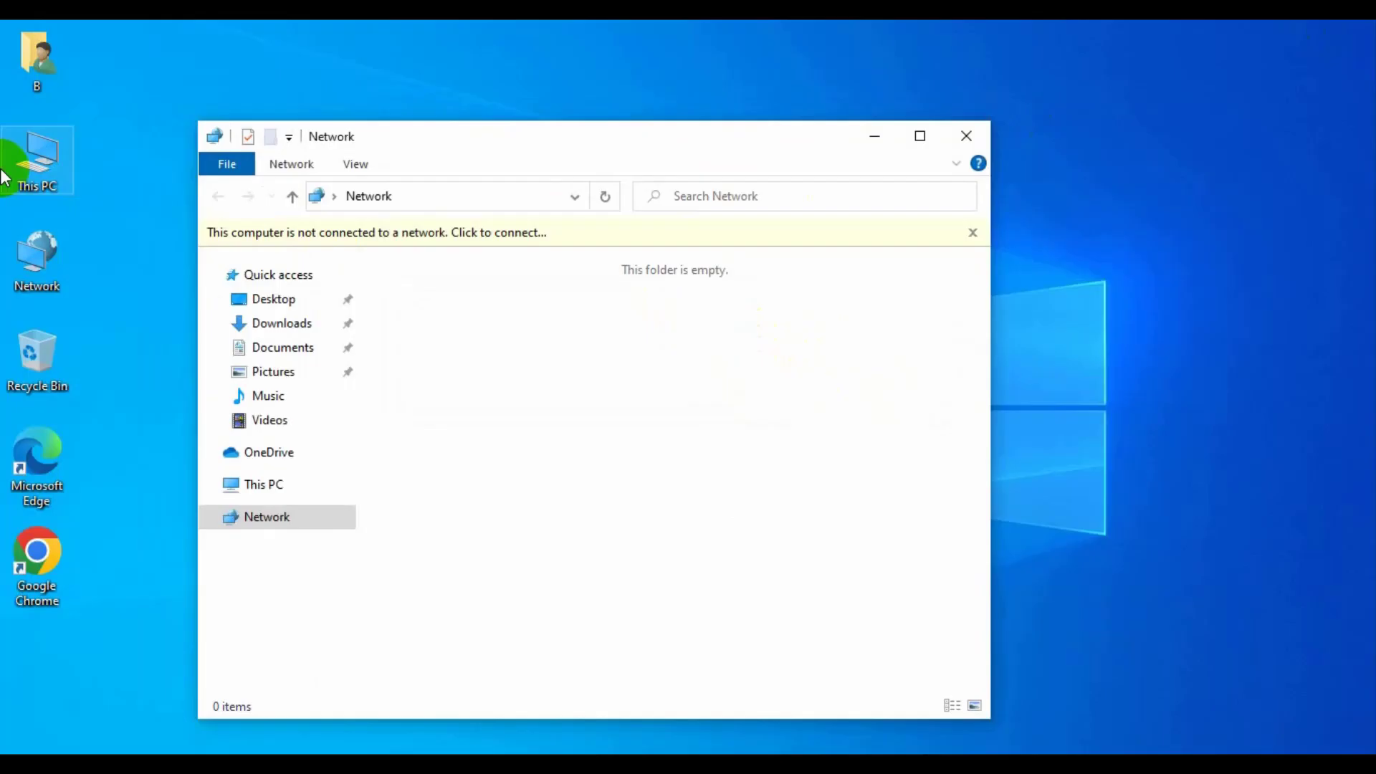
Open the properties of the desktop Network item and show the adapter settings.
click(66, 228)
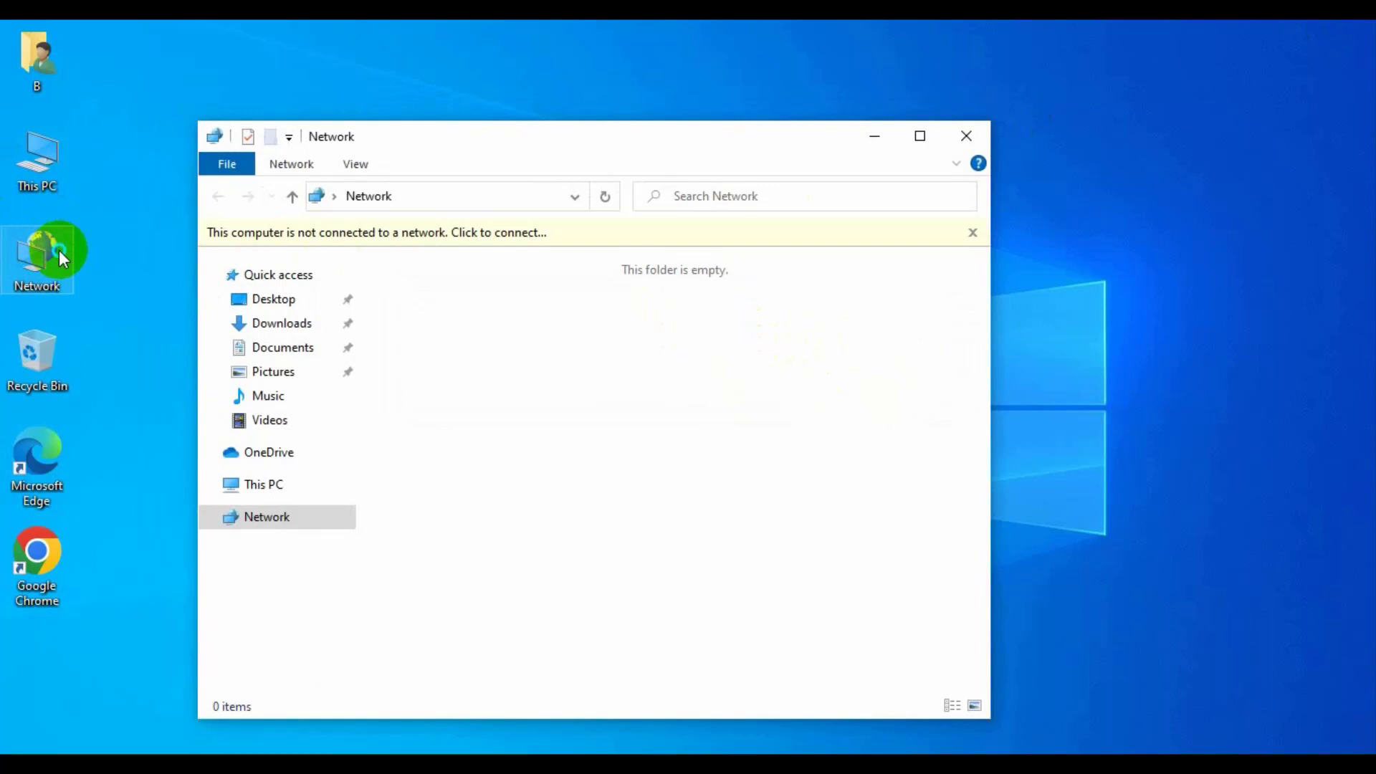
right_click(60, 252)
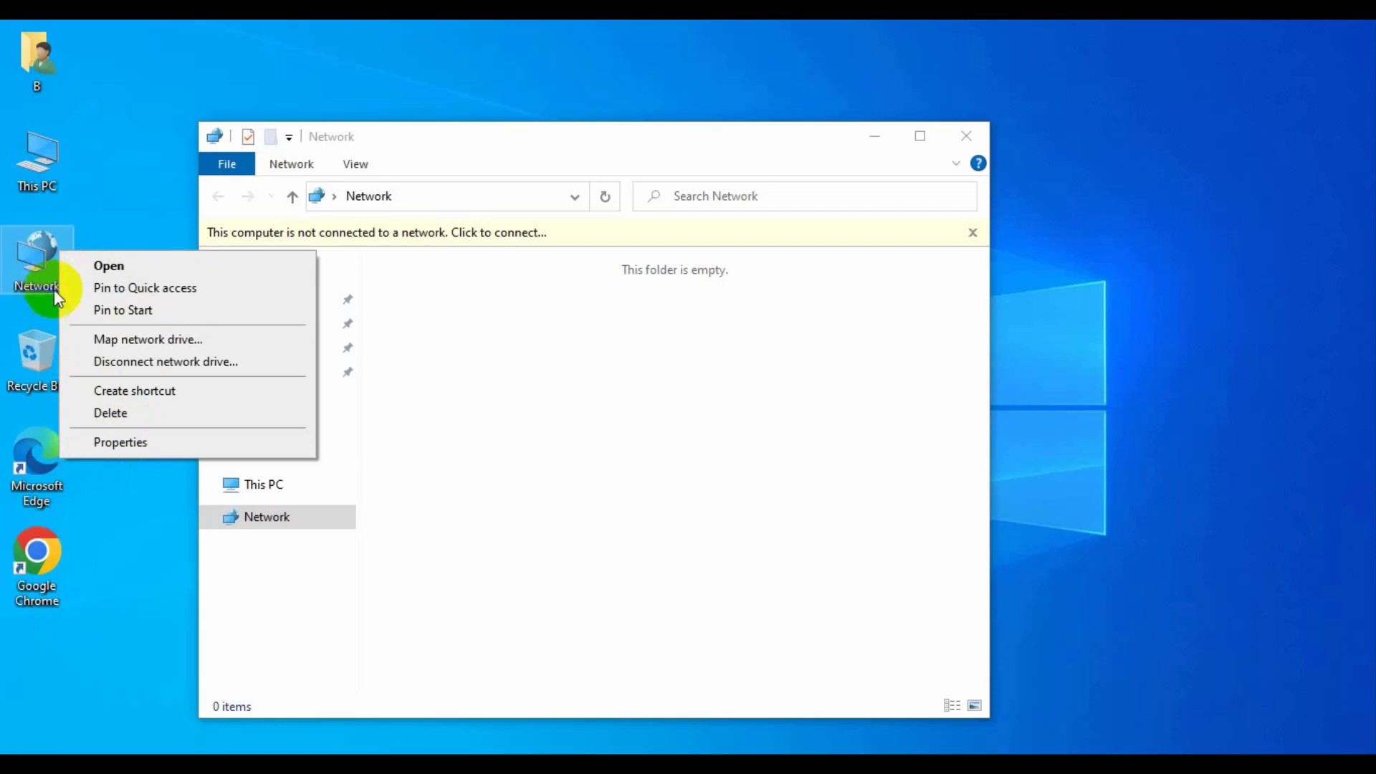
click(153, 441)
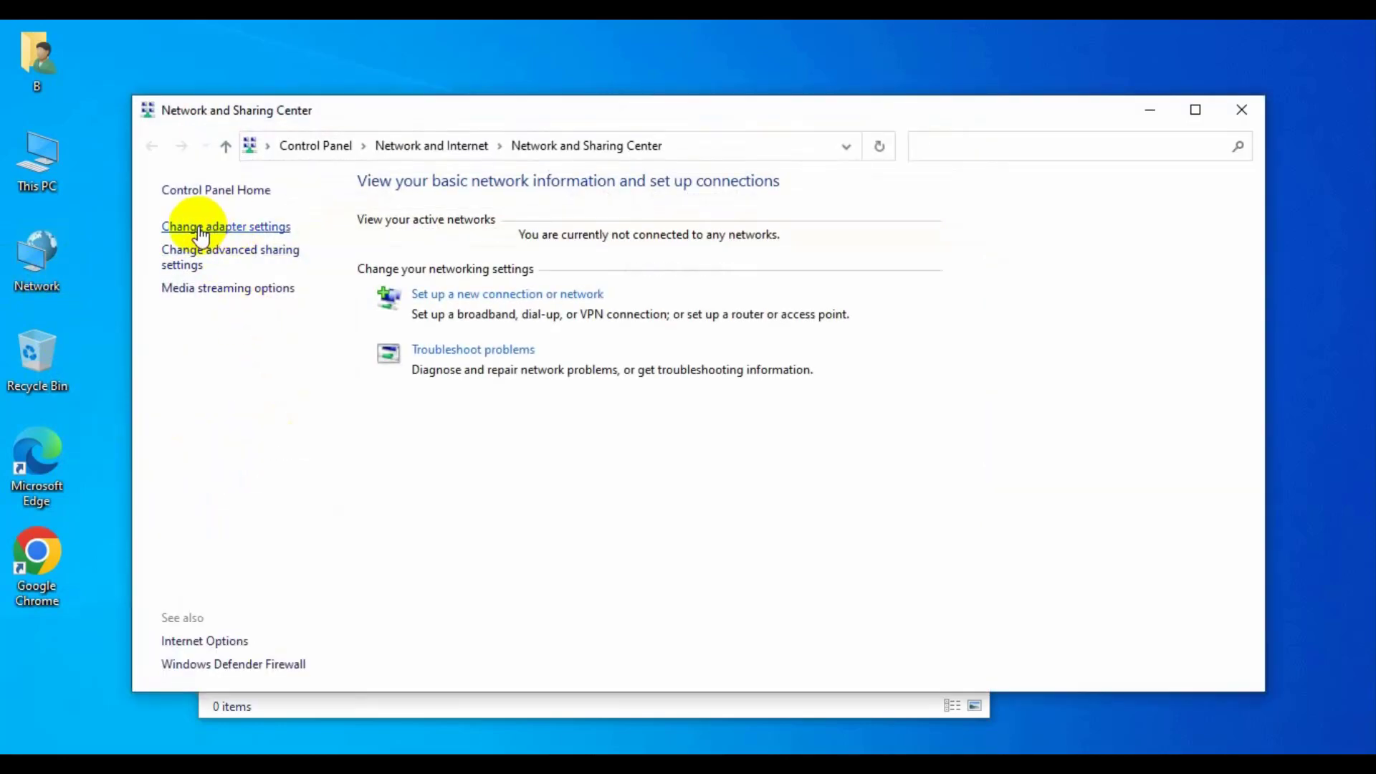
click(201, 229)
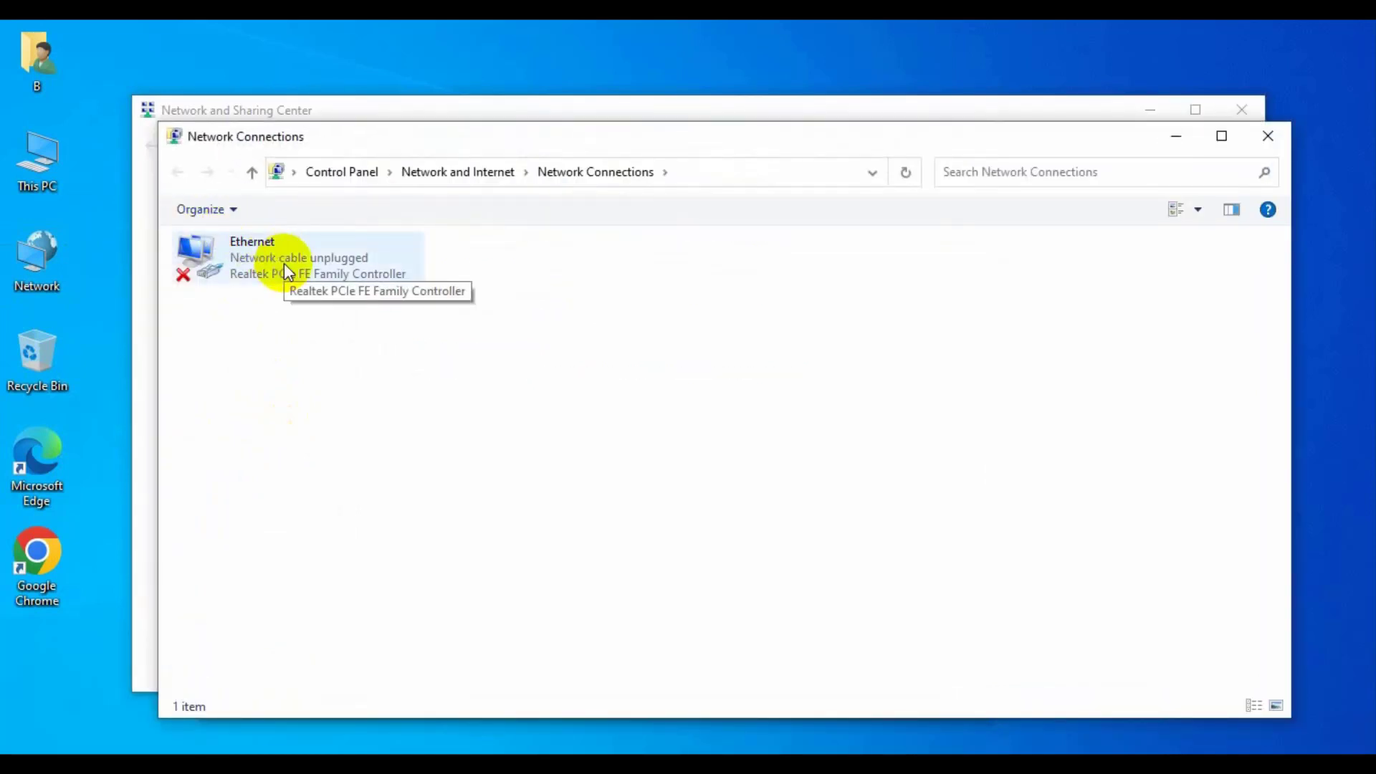
Open the Internet Protocol Version 4 (TCP/IPv4) properties of the Ethernet adapter.
click(284, 263)
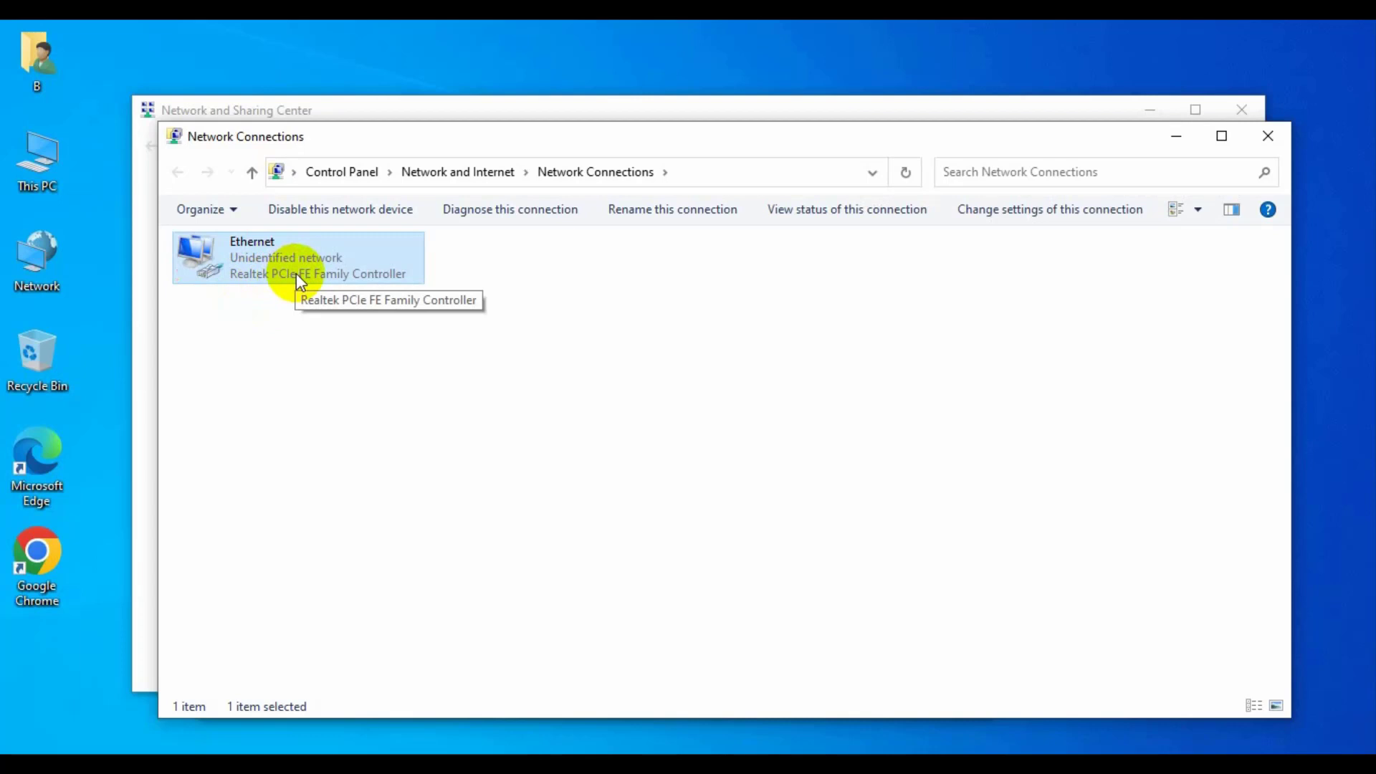
right_click(297, 280)
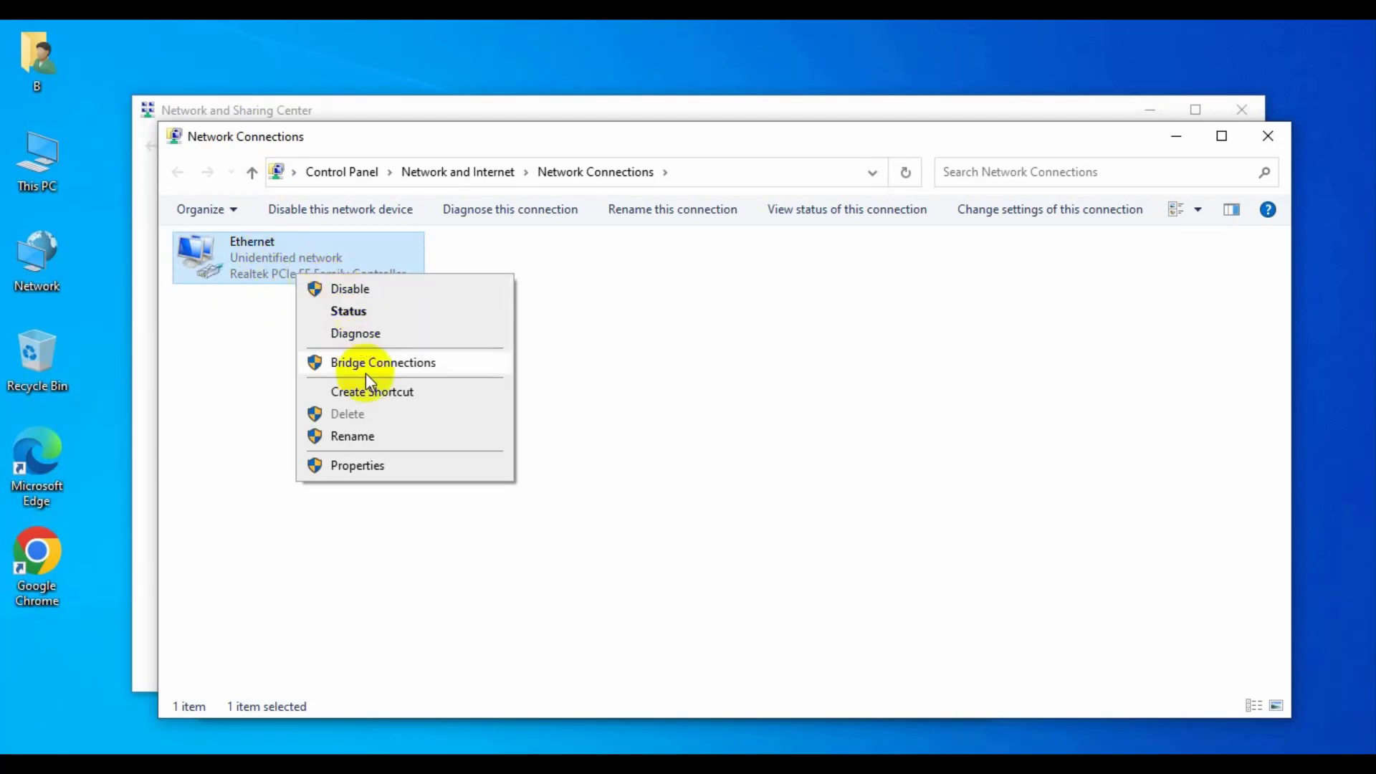
click(372, 466)
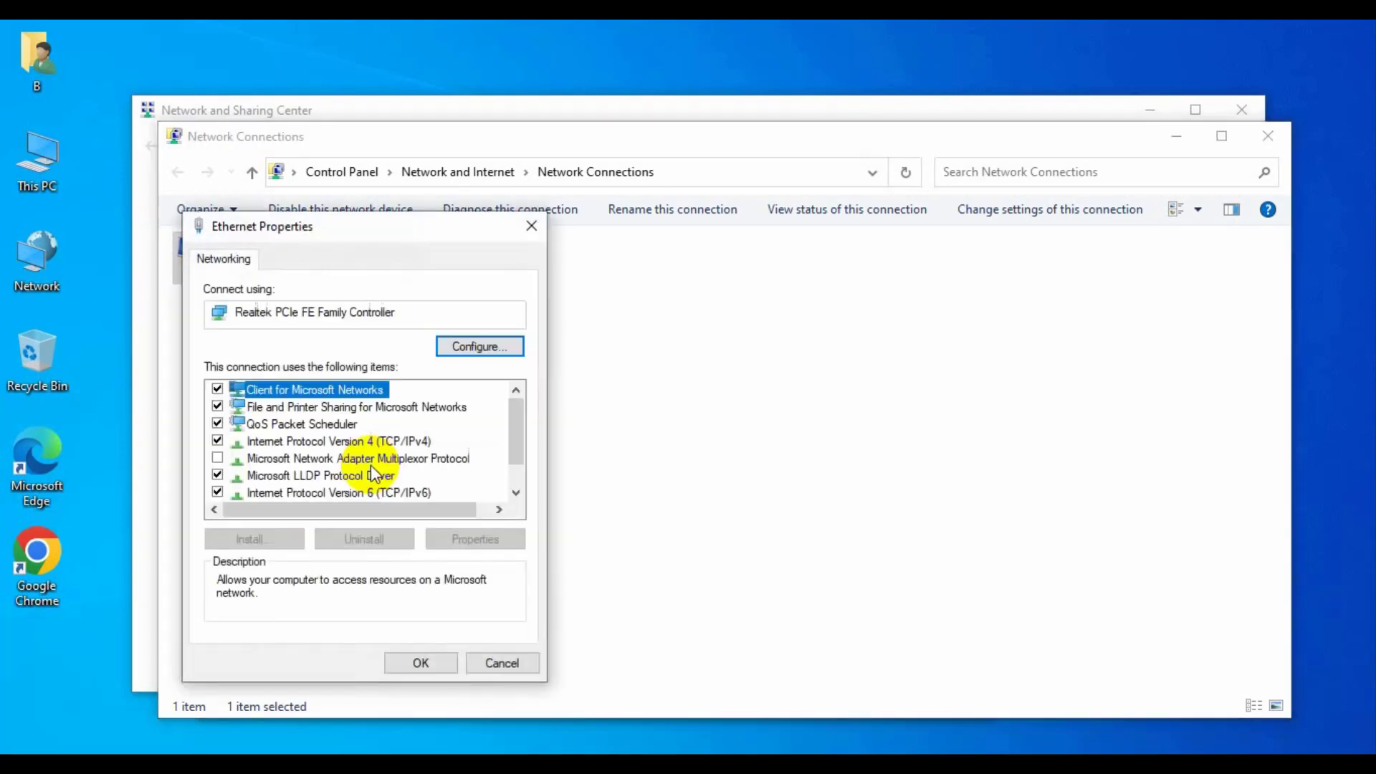
click(398, 443)
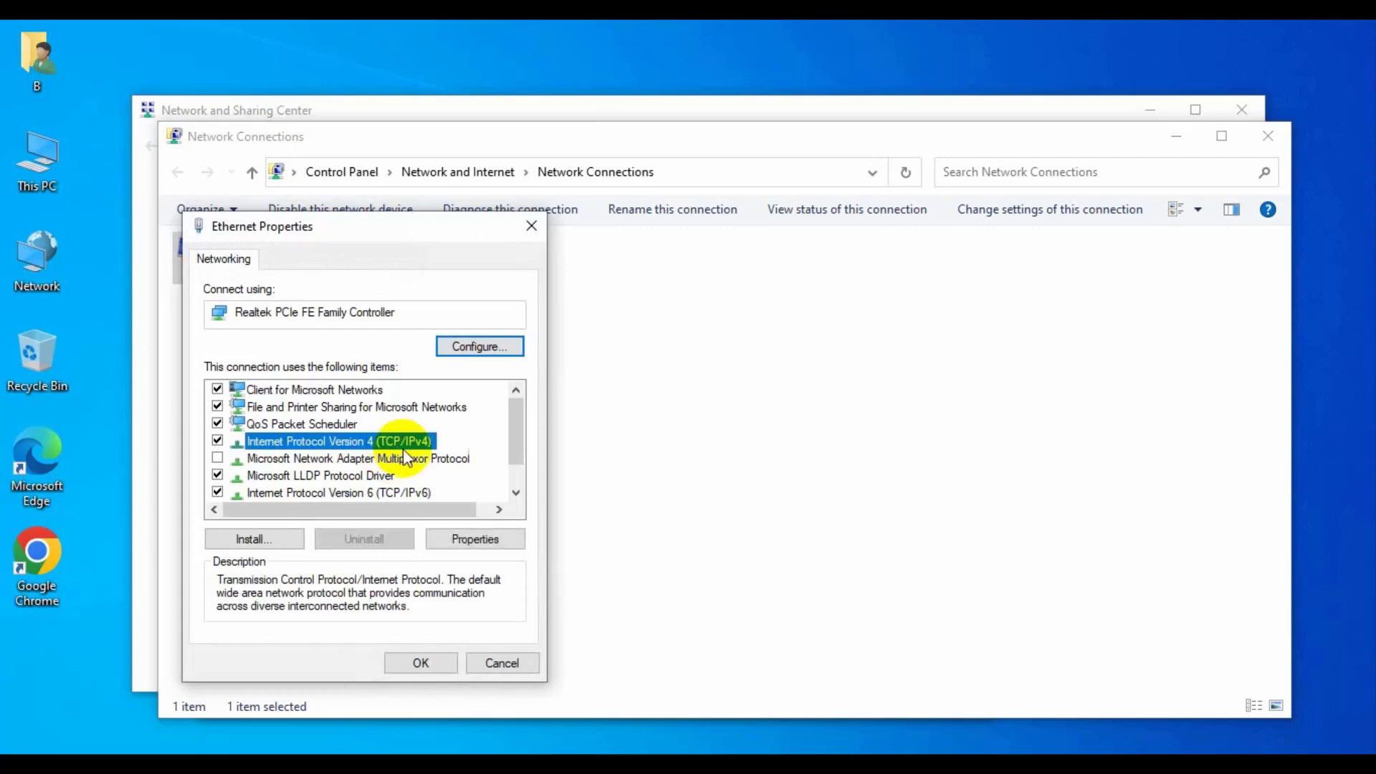
click(450, 541)
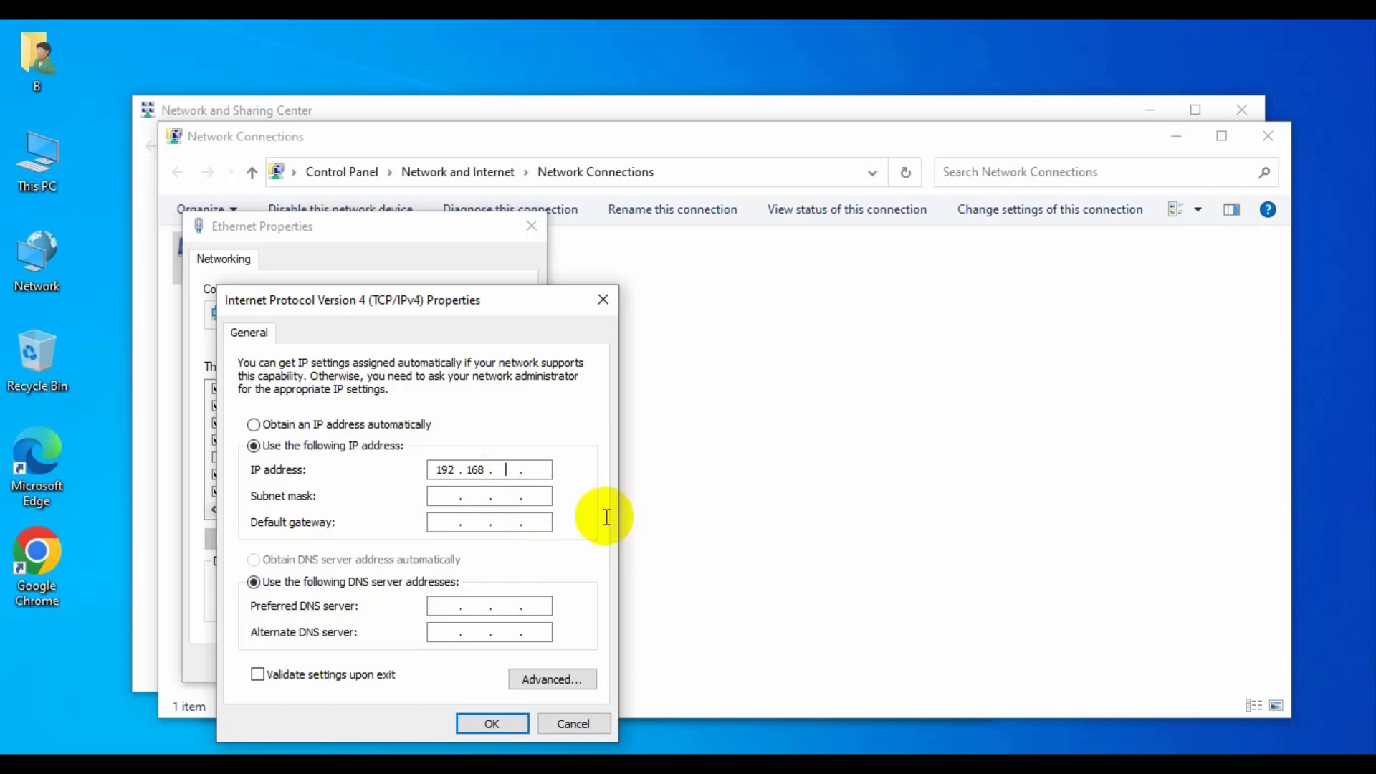
Assign IP address 192.168.1.4, subnet mask 255.255.255.0 and default gateway 192.168.1.2 to the Ethernet adapter, and accept both dialogs.
text(1 . 4)
key(Tab)
key(Tab)
text(192.168.1)
text(2)
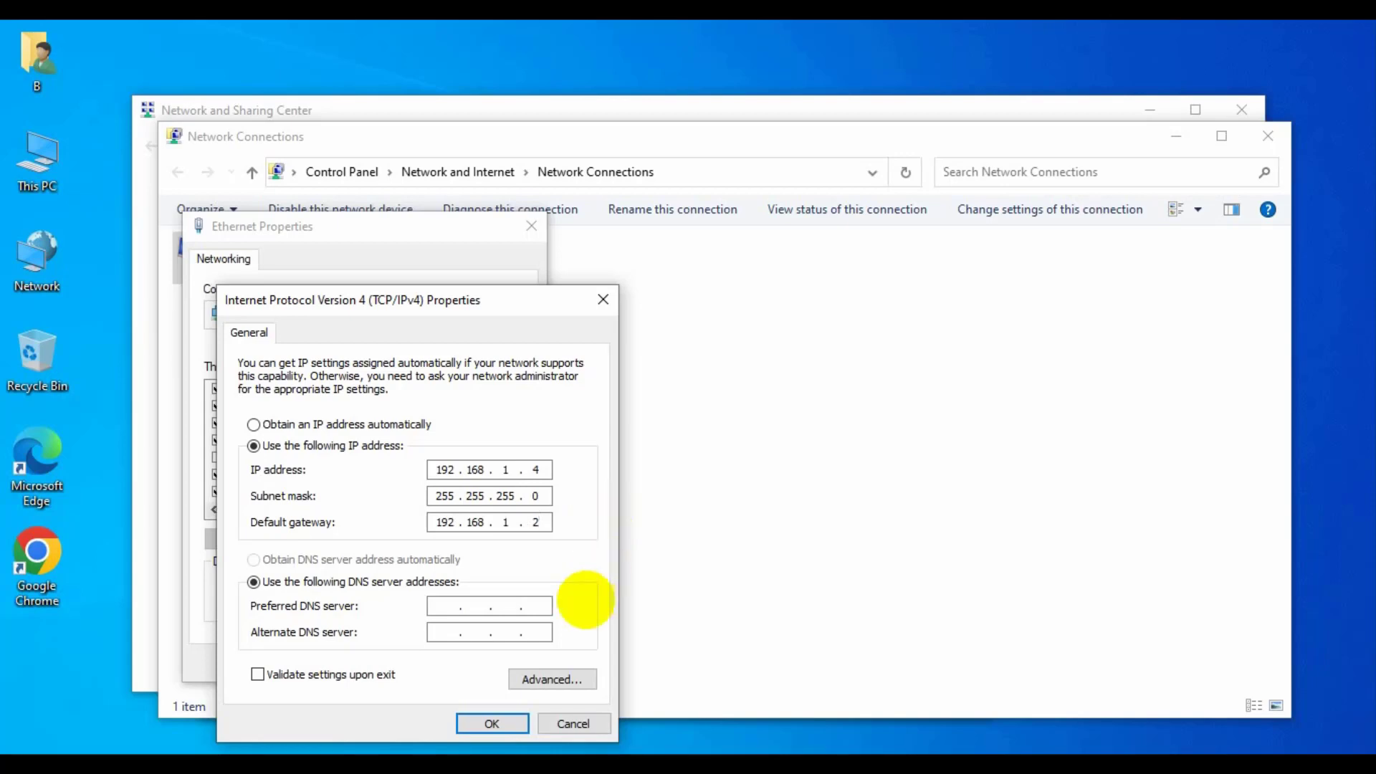
click(492, 724)
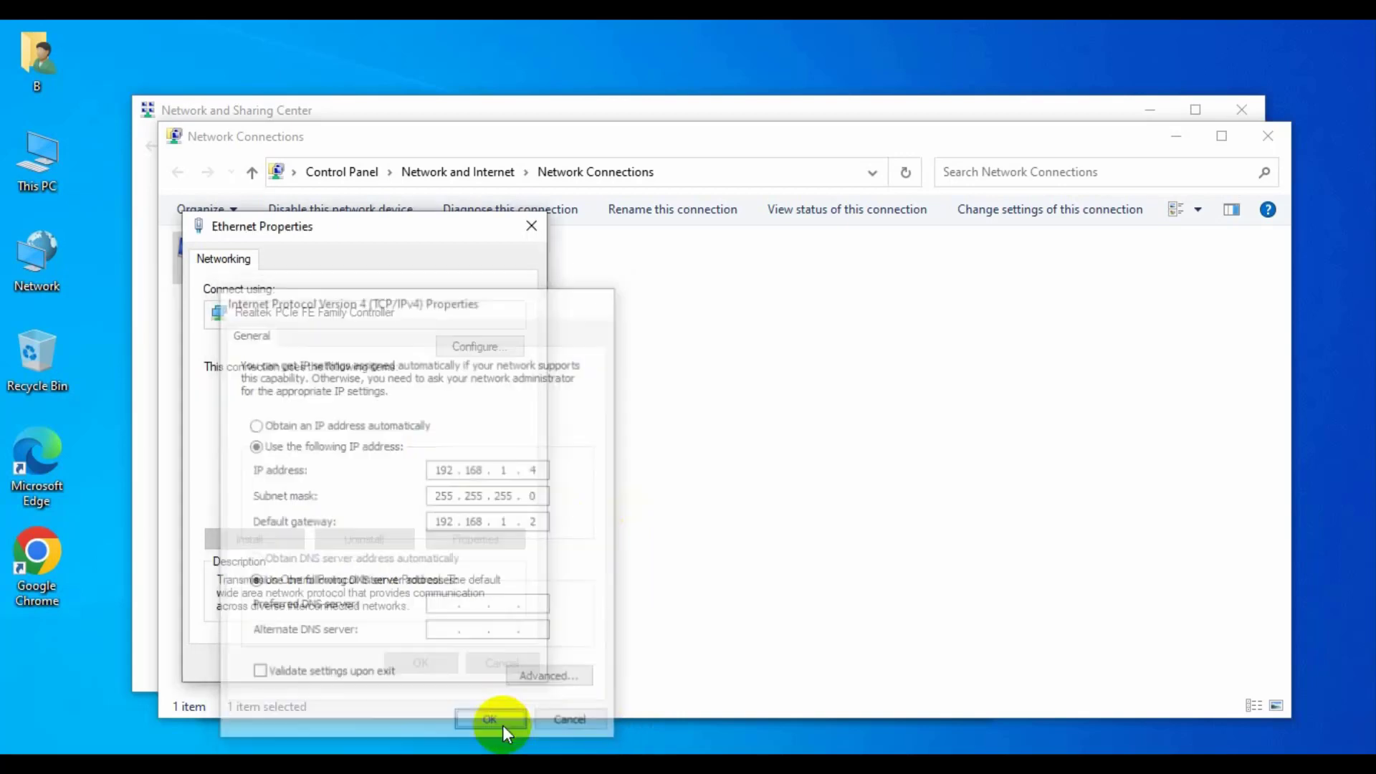
click(420, 664)
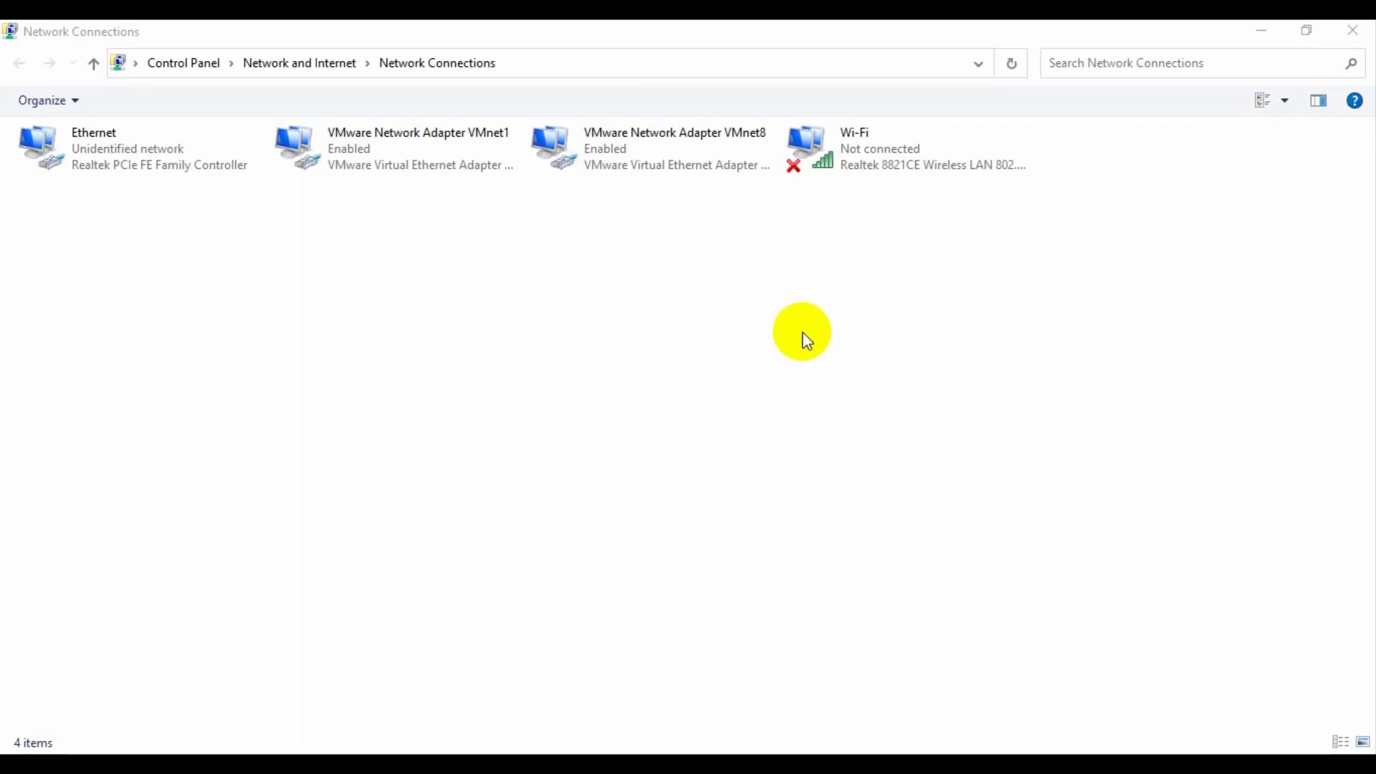
On the second computer, open the Ethernet adapter's Internet Protocol Version 4 (TCP/IPv4) properties.
right_click(159, 149)
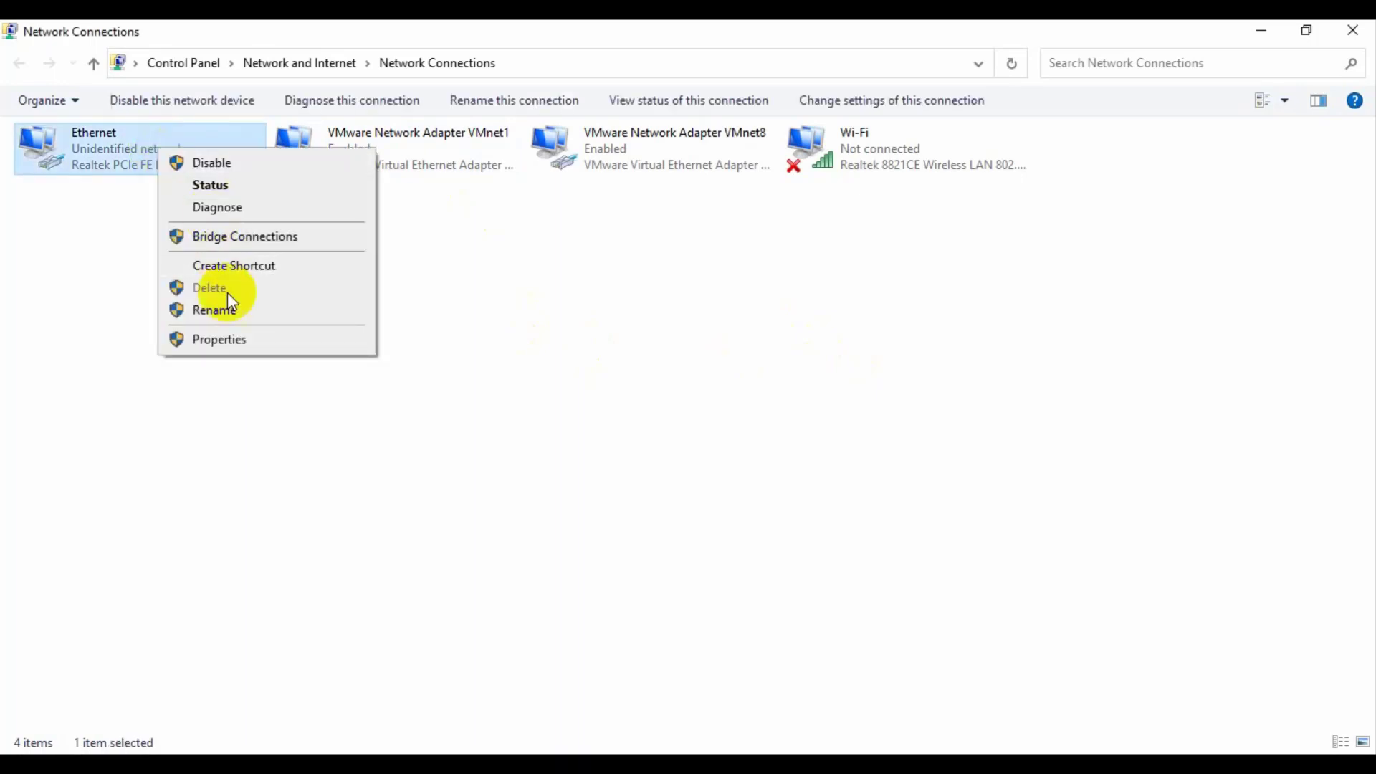
click(237, 341)
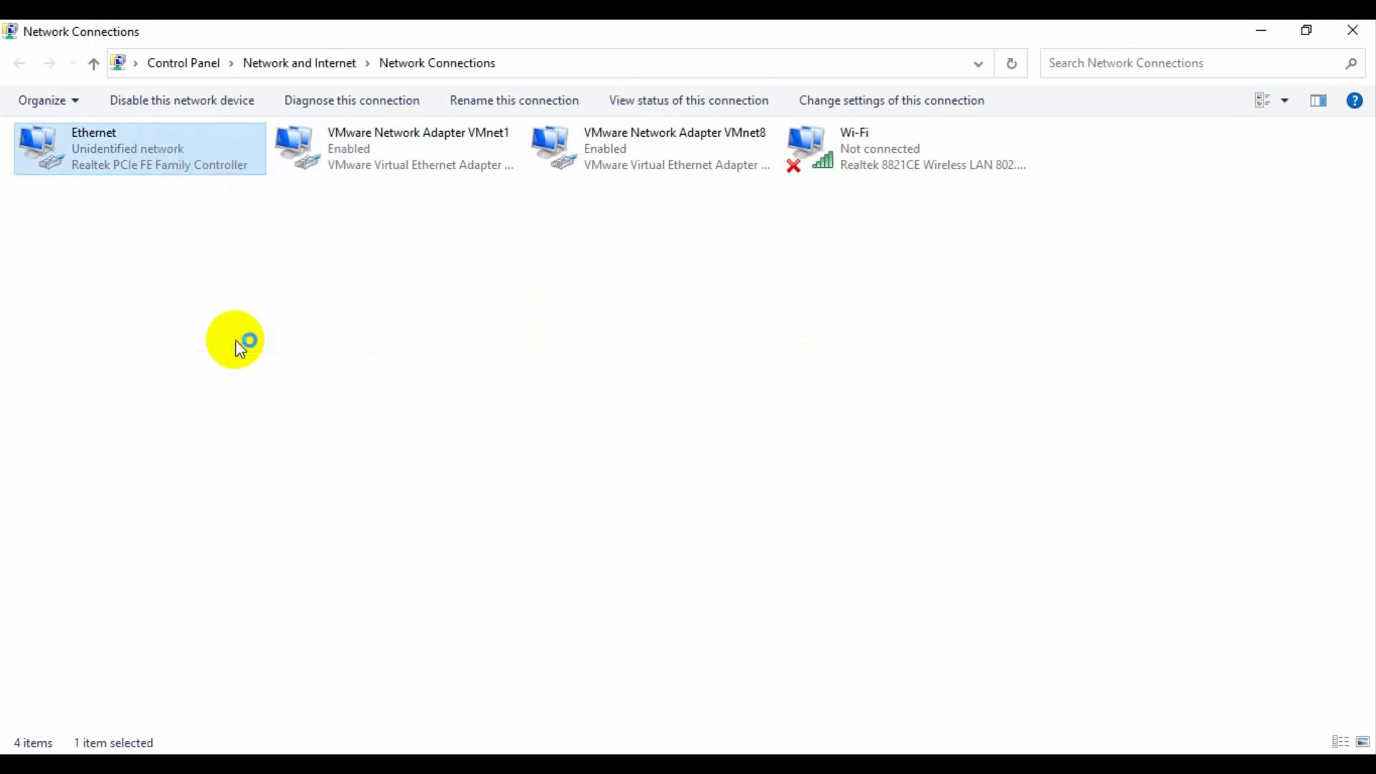
click(263, 350)
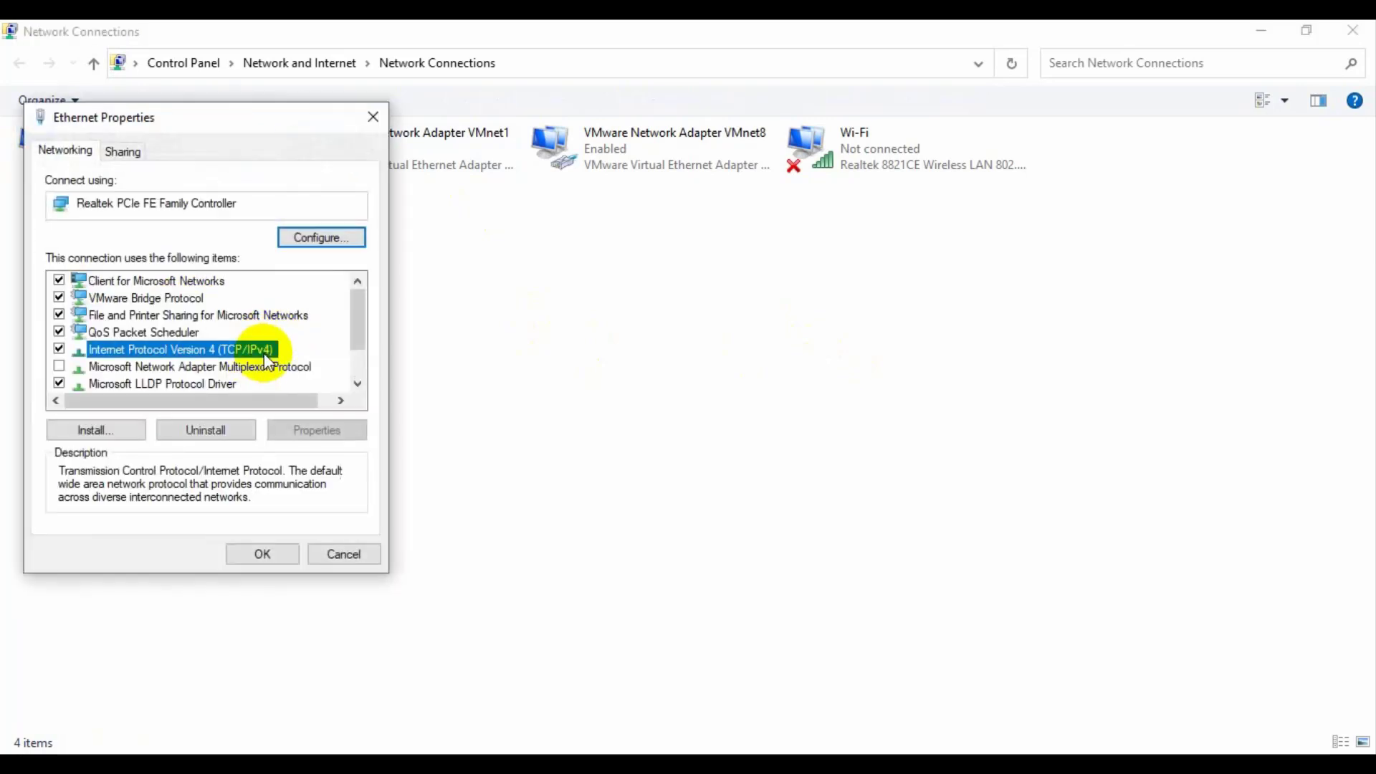
click(309, 430)
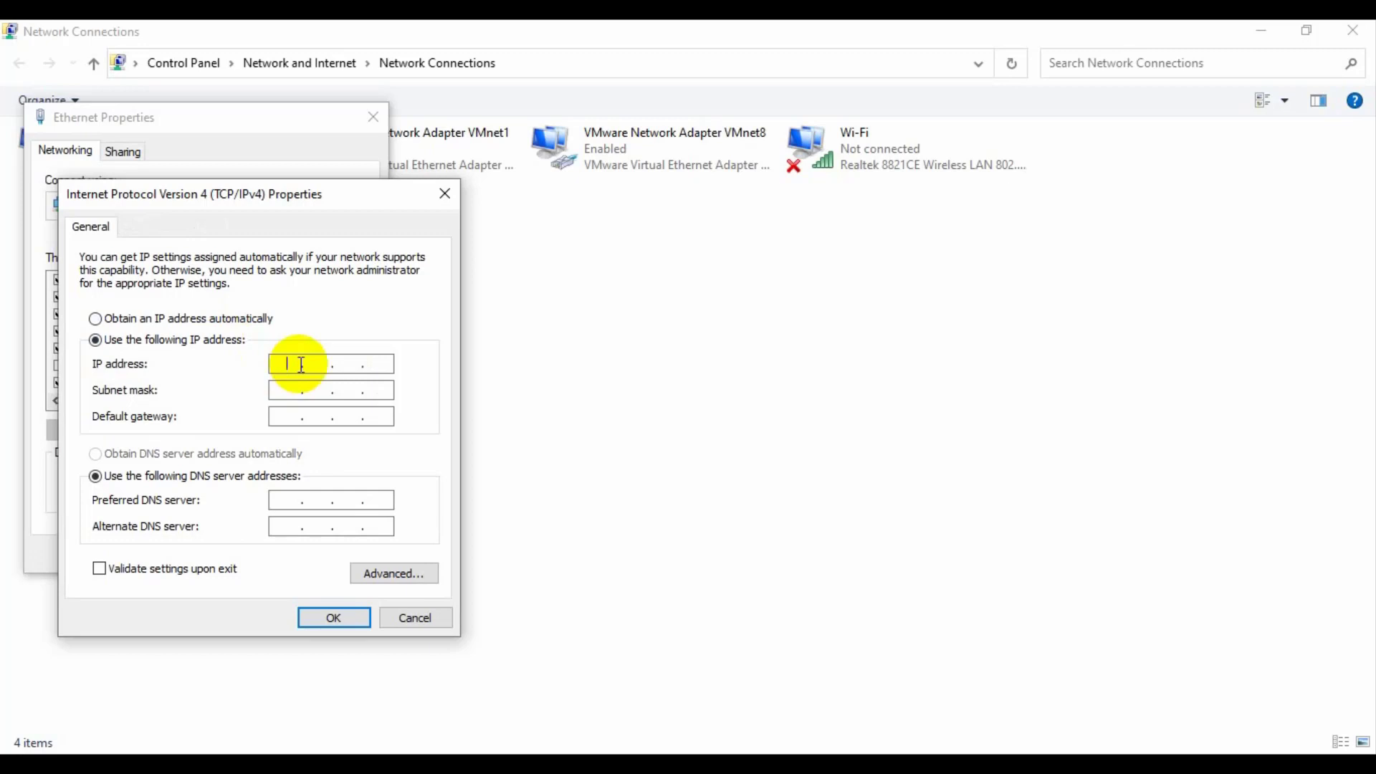
Assign IP address 192.168.1.2 and default gateway 192.168.1.4 to the second computer's Ethernet adapter, and close its properties.
text(192.168.1.2)
key(Tab)
key(Tab)
text(192 . 168 . 1 . 4)
click(333, 620)
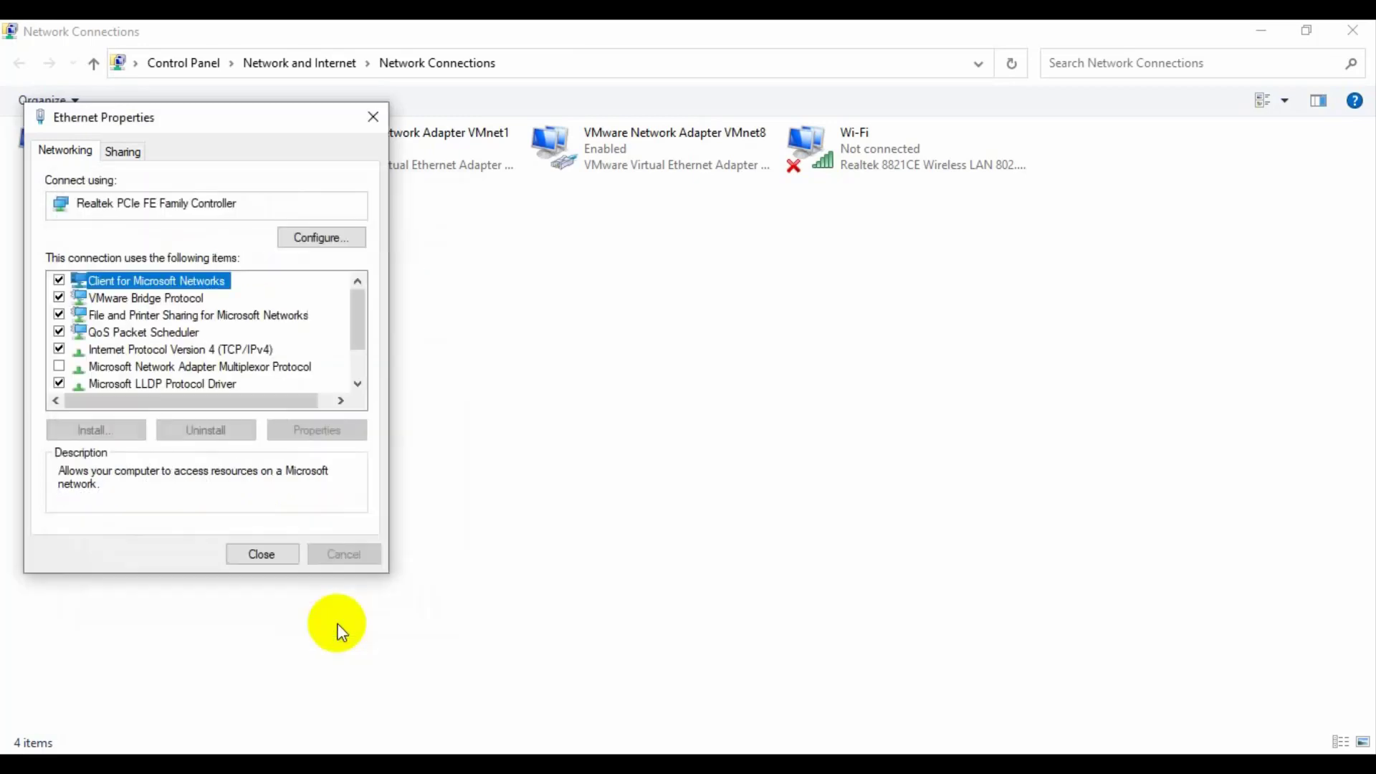
click(269, 561)
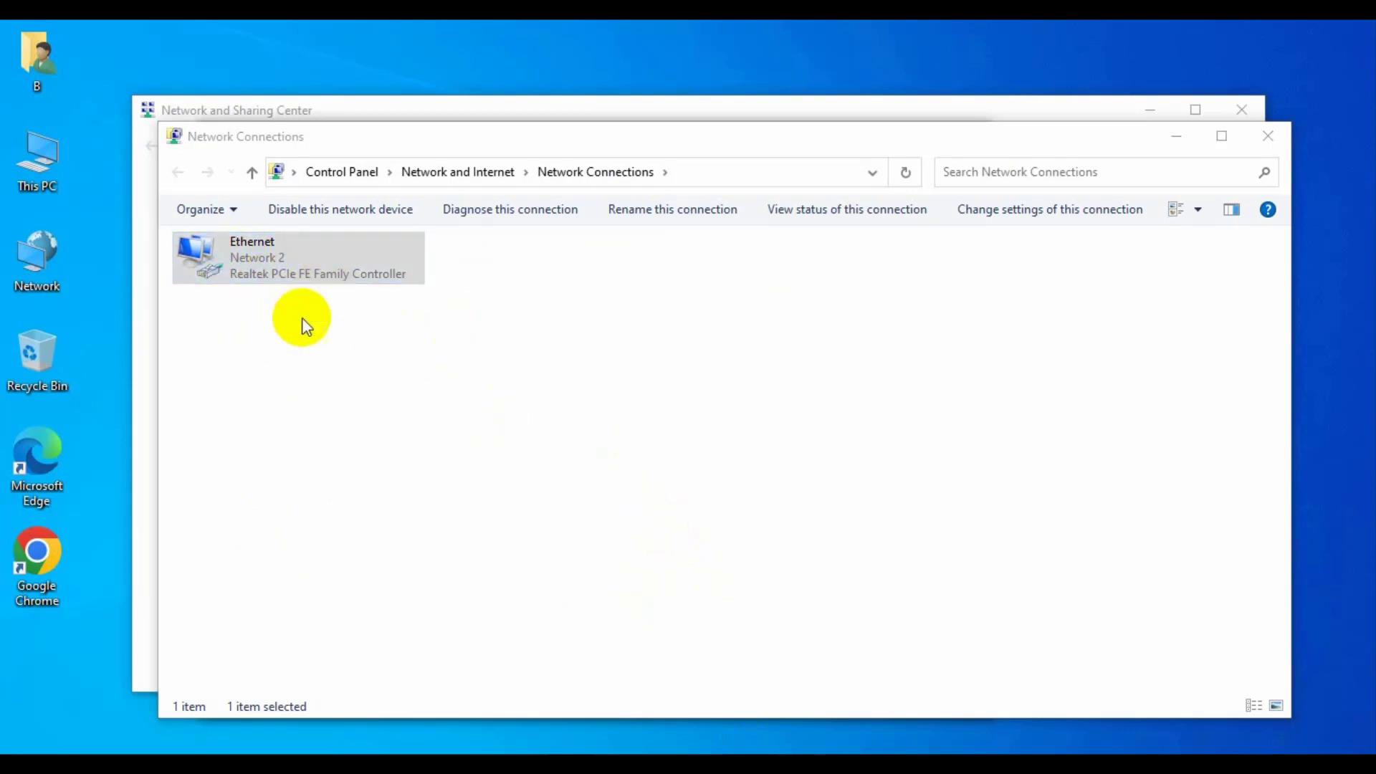
On the first computer, close Network and Sharing Center, then open and refresh the Network folder, dismissing the message.
click(378, 115)
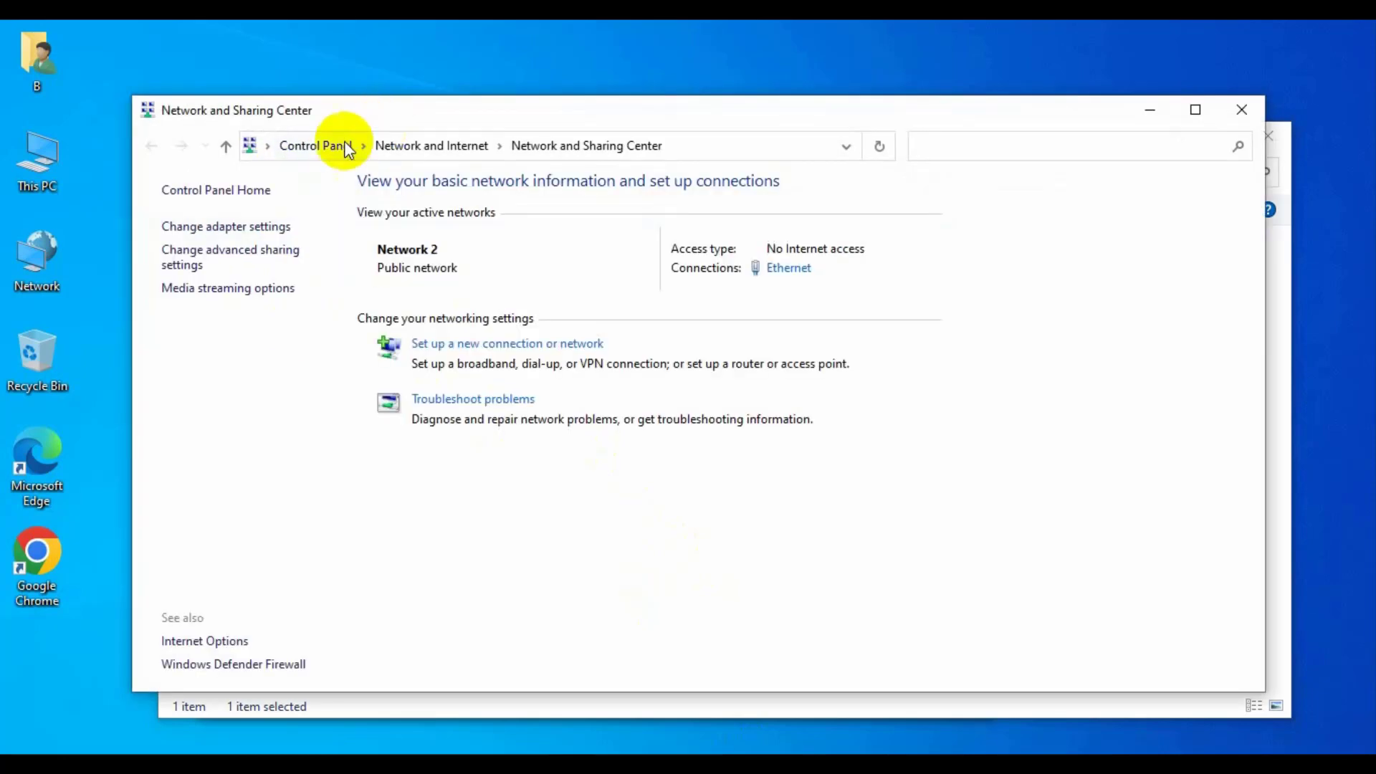
click(1241, 111)
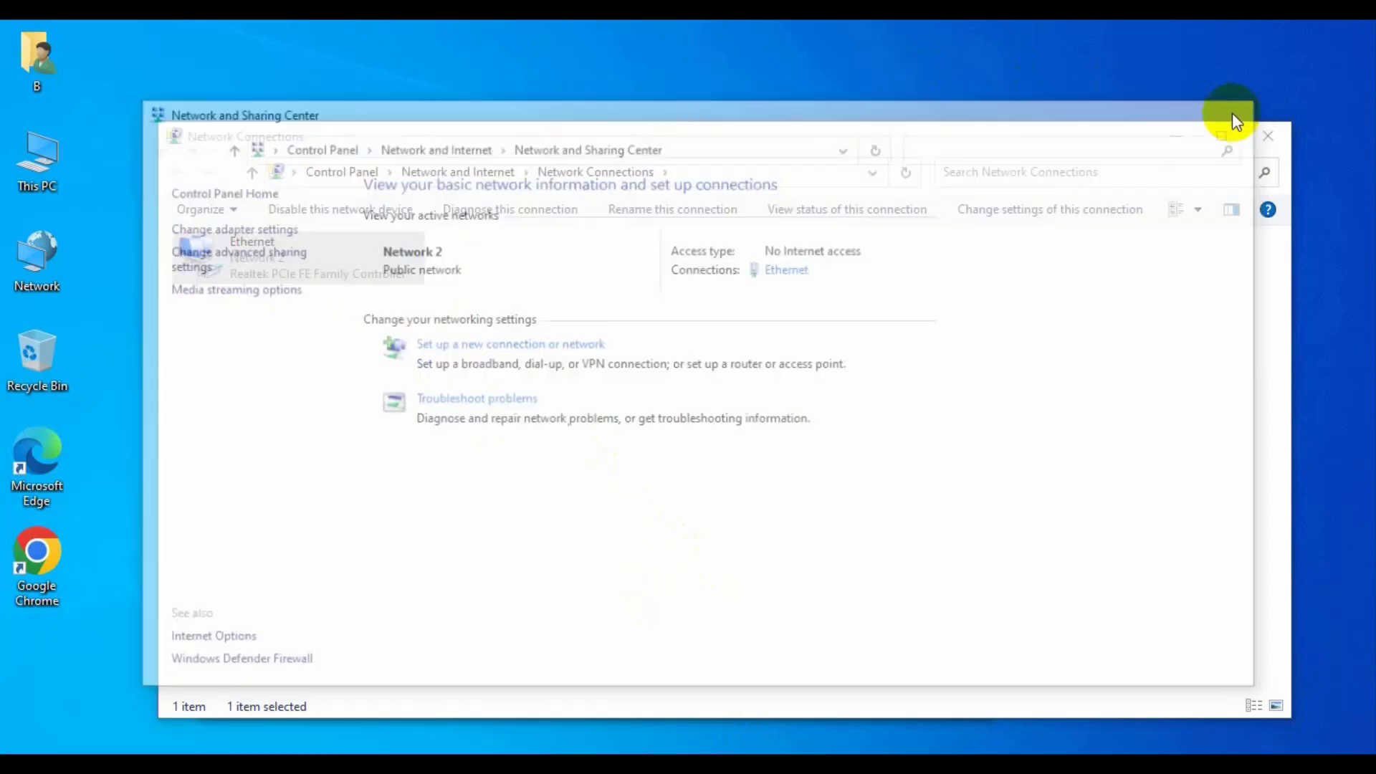
double_click(30, 271)
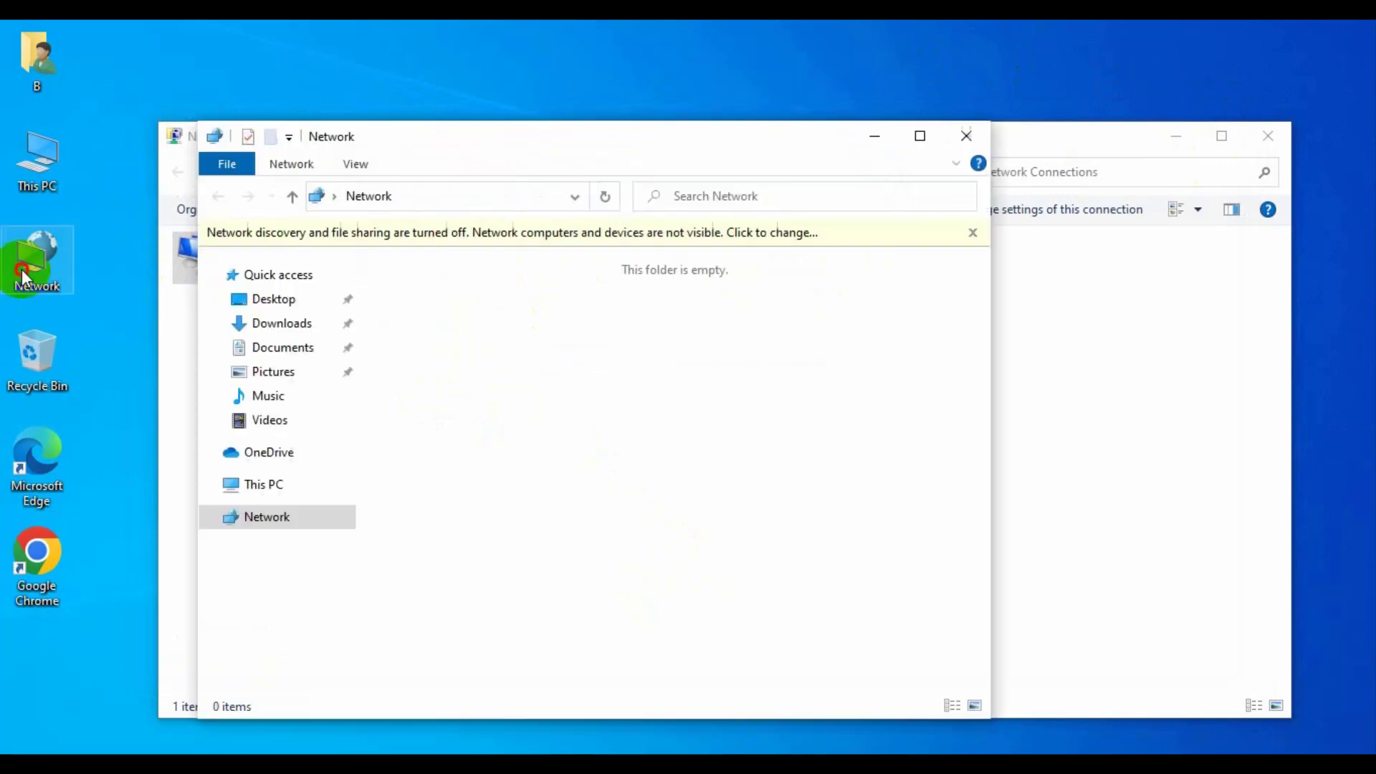
right_click(621, 347)
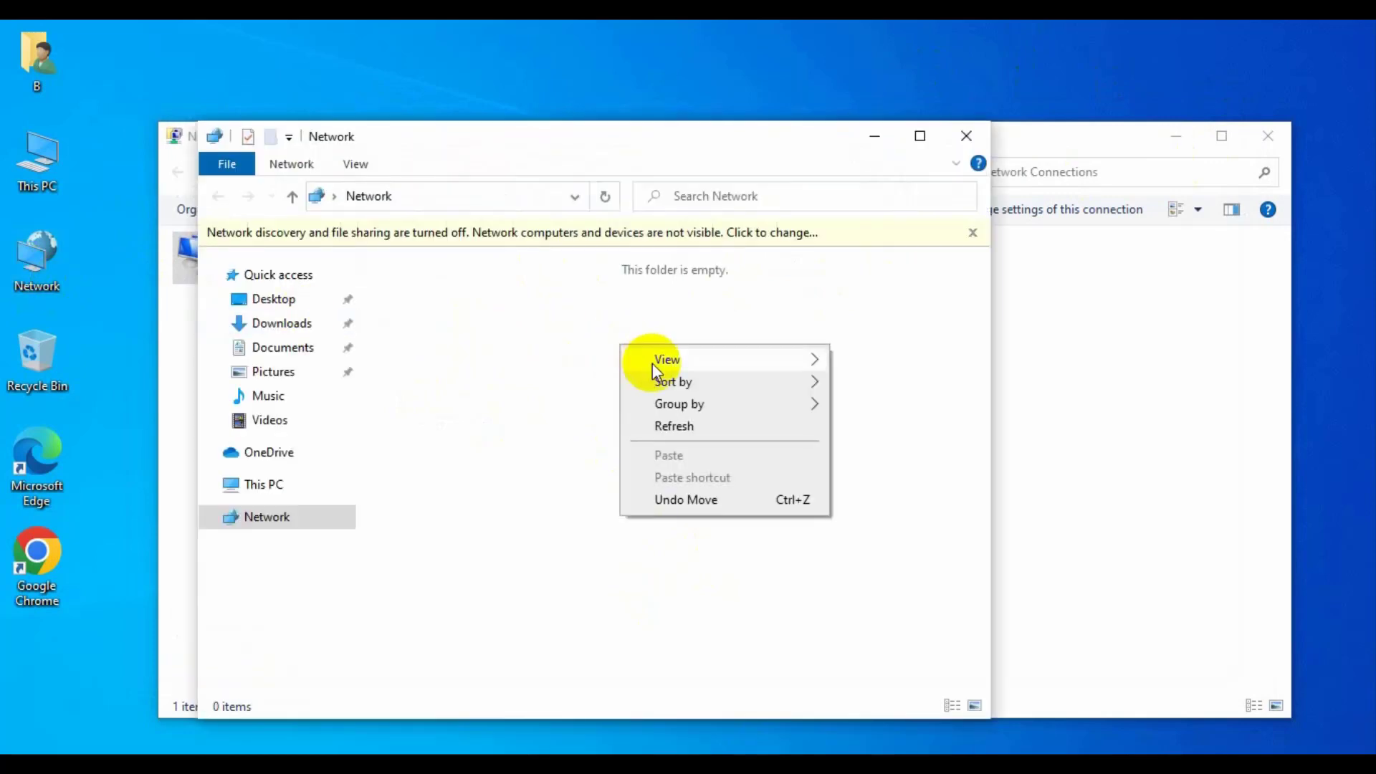
click(663, 429)
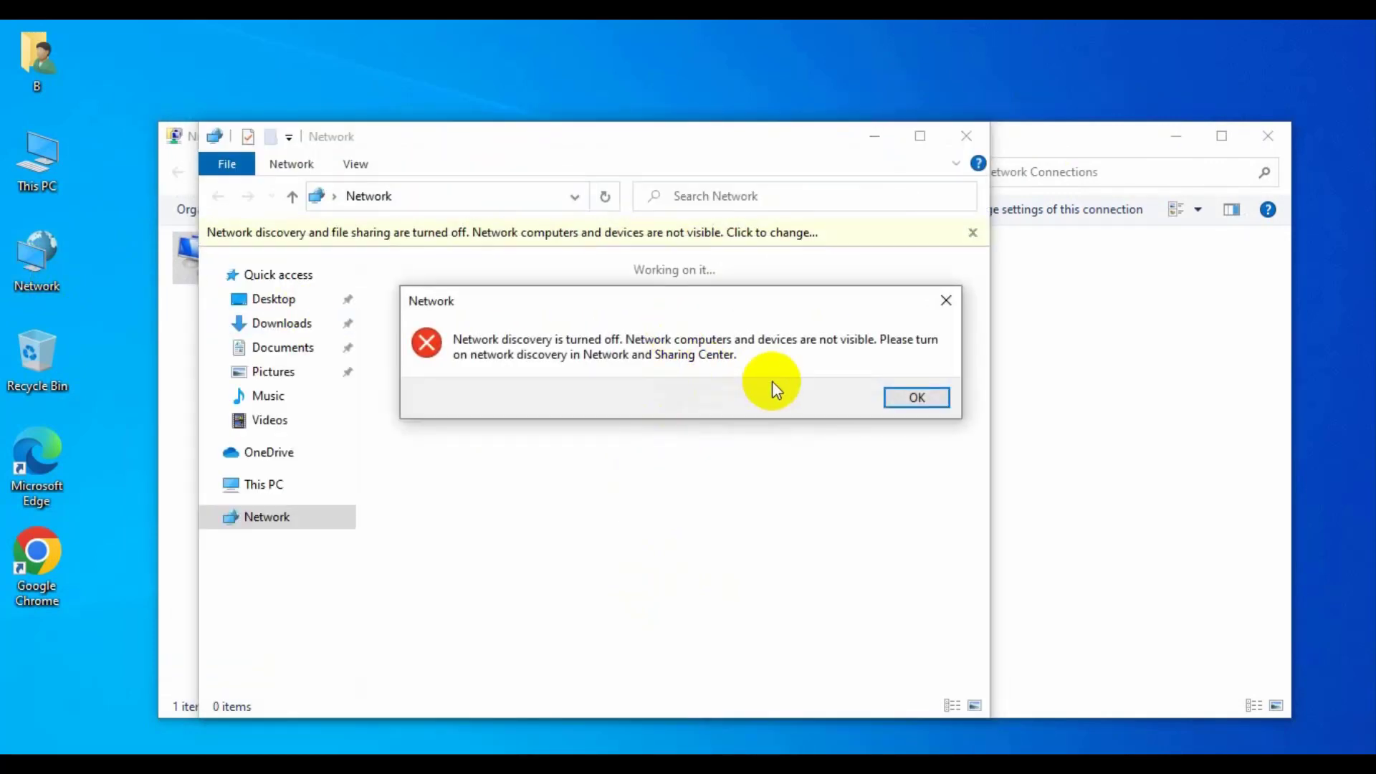
click(915, 398)
Turn on network discovery and file sharing for all public networks from the Network folder's notification bar.
click(907, 234)
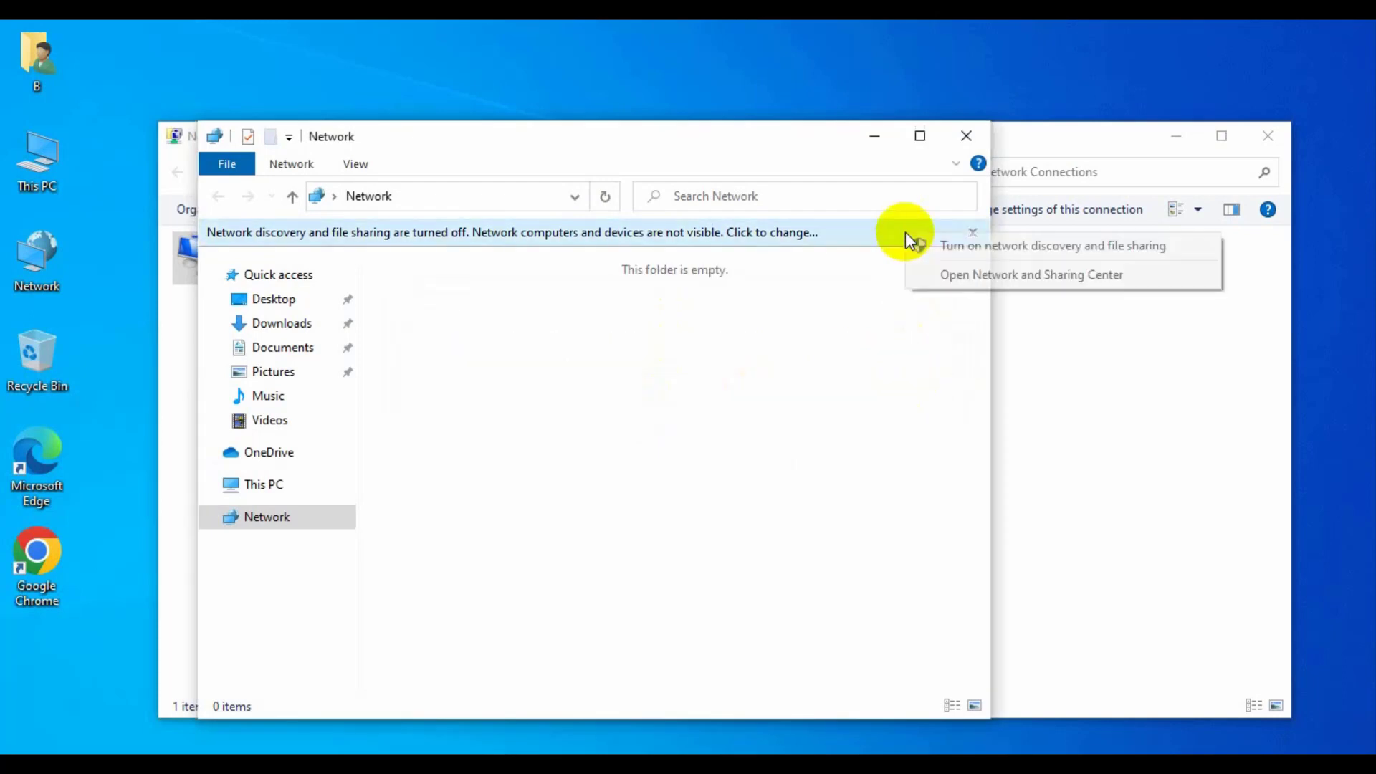
click(974, 245)
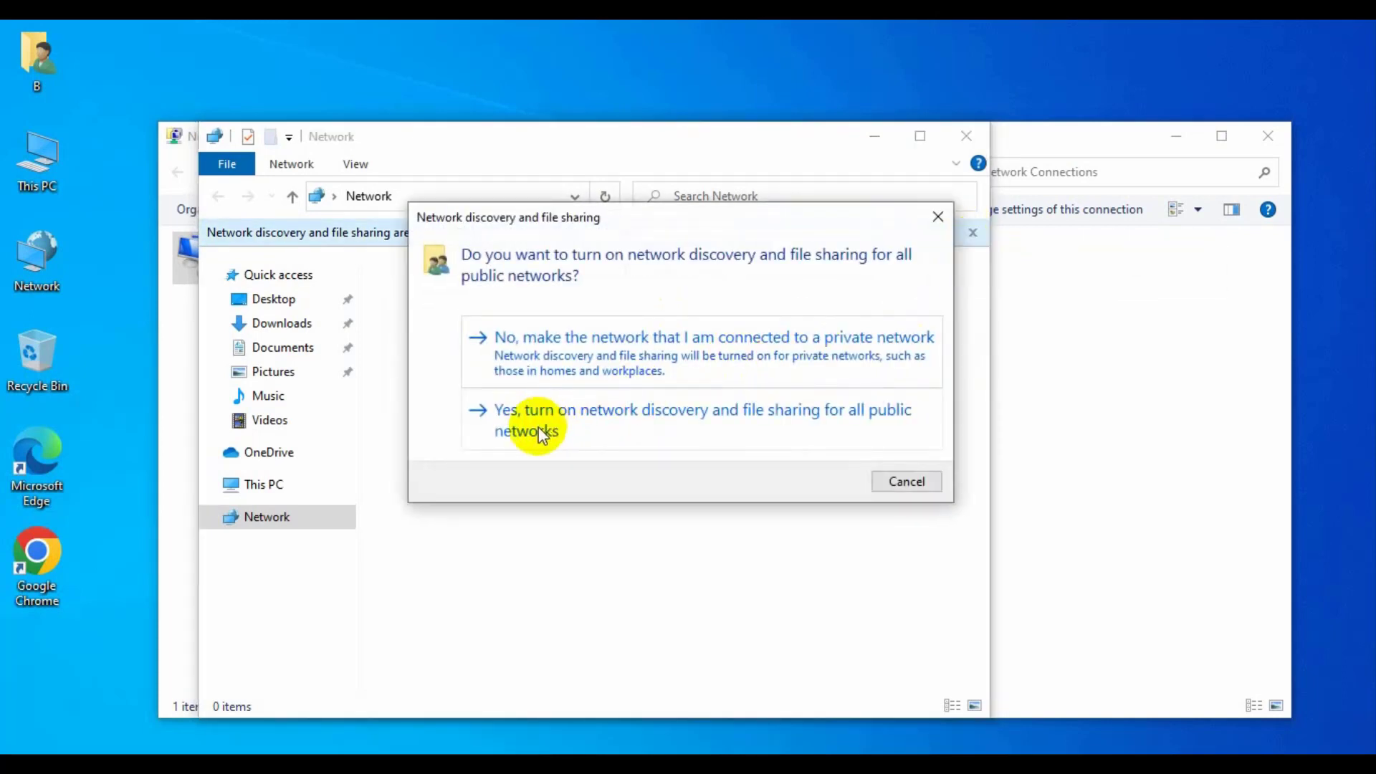
click(538, 429)
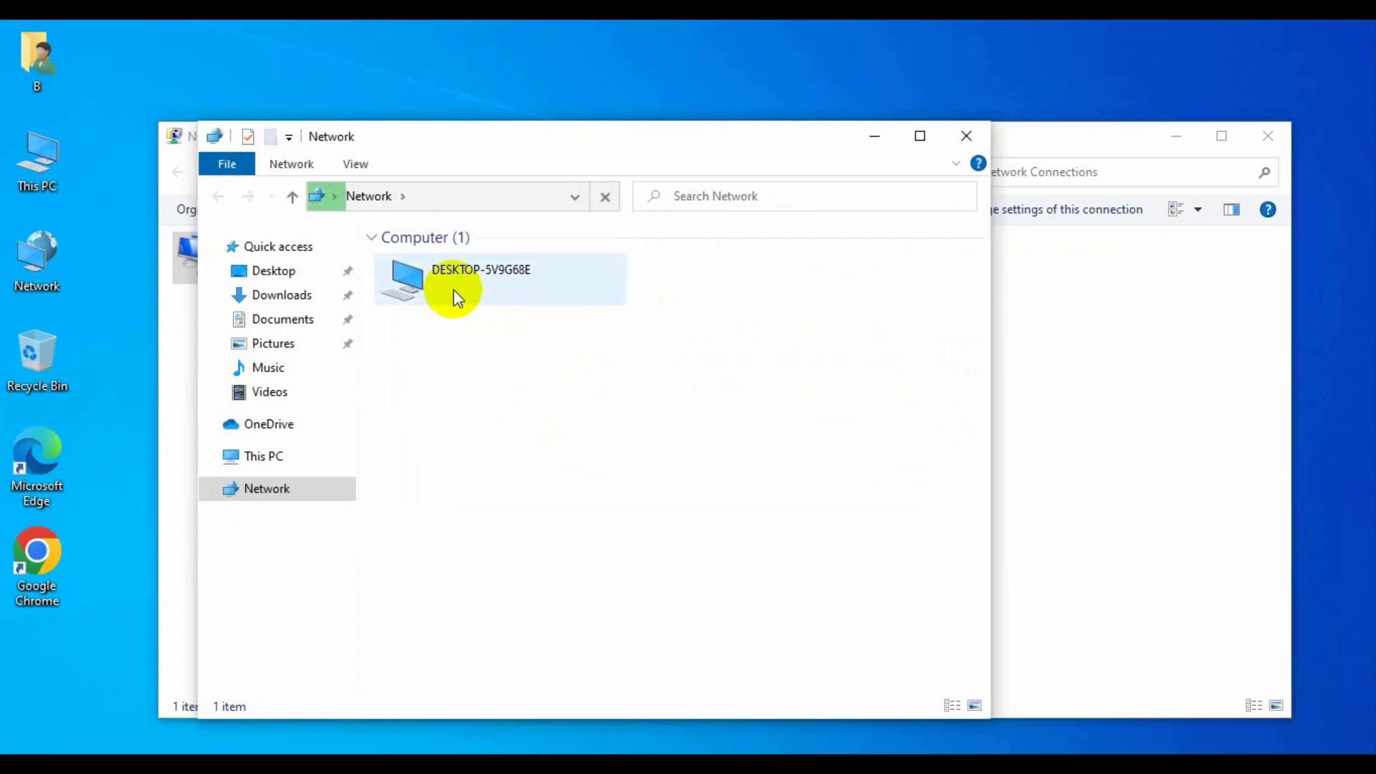
Open the properties of This PC to check this computer's device name.
click(63, 173)
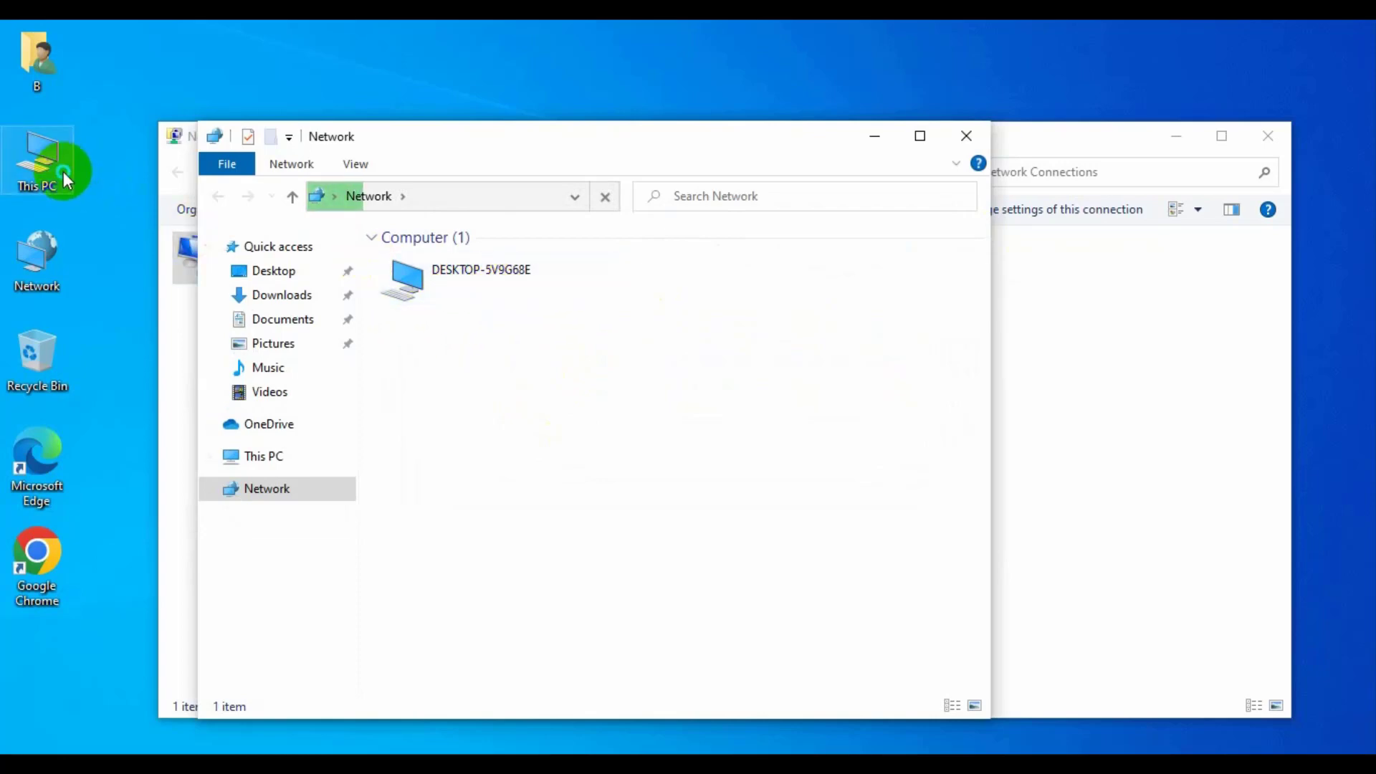
right_click(62, 171)
click(115, 402)
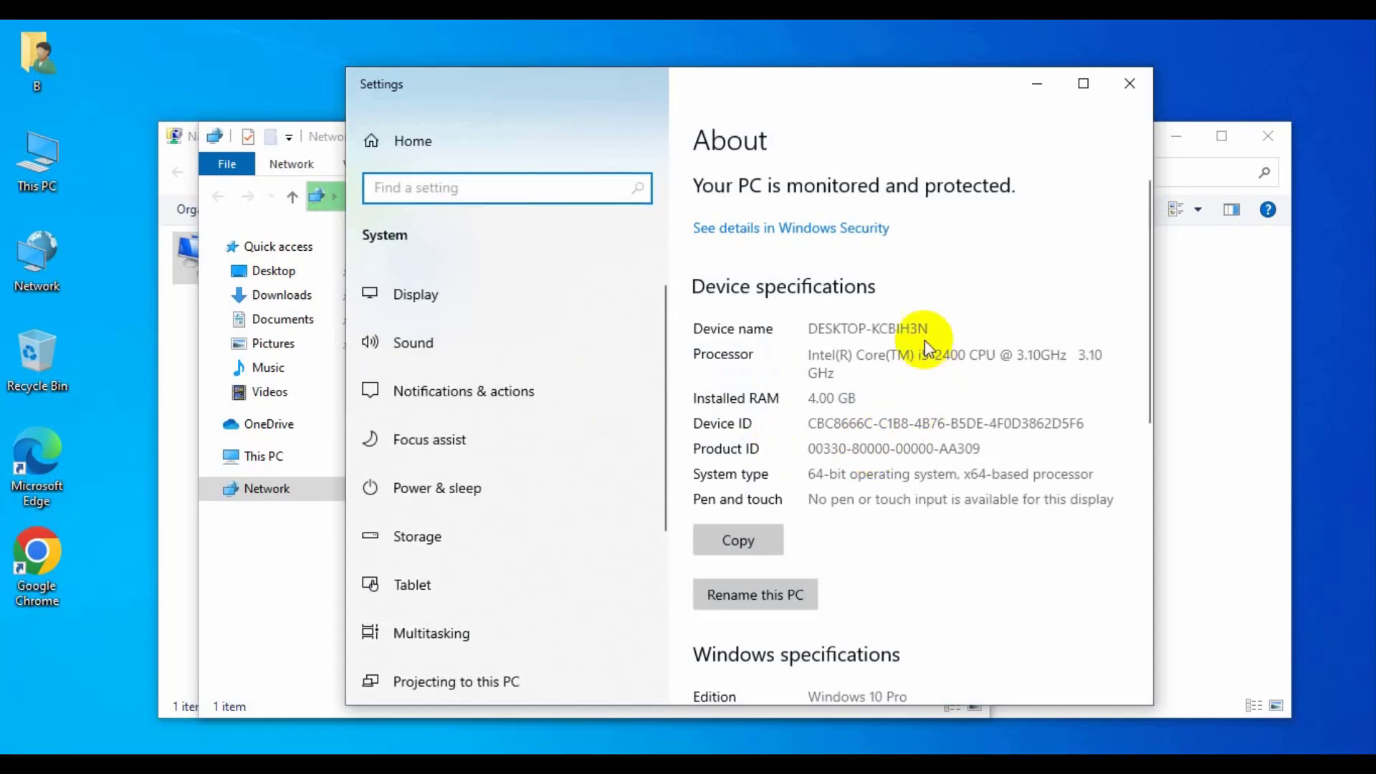
Compare this computer's device name in the About settings with the computer listed in the Network folder, and close Settings.
click(807, 93)
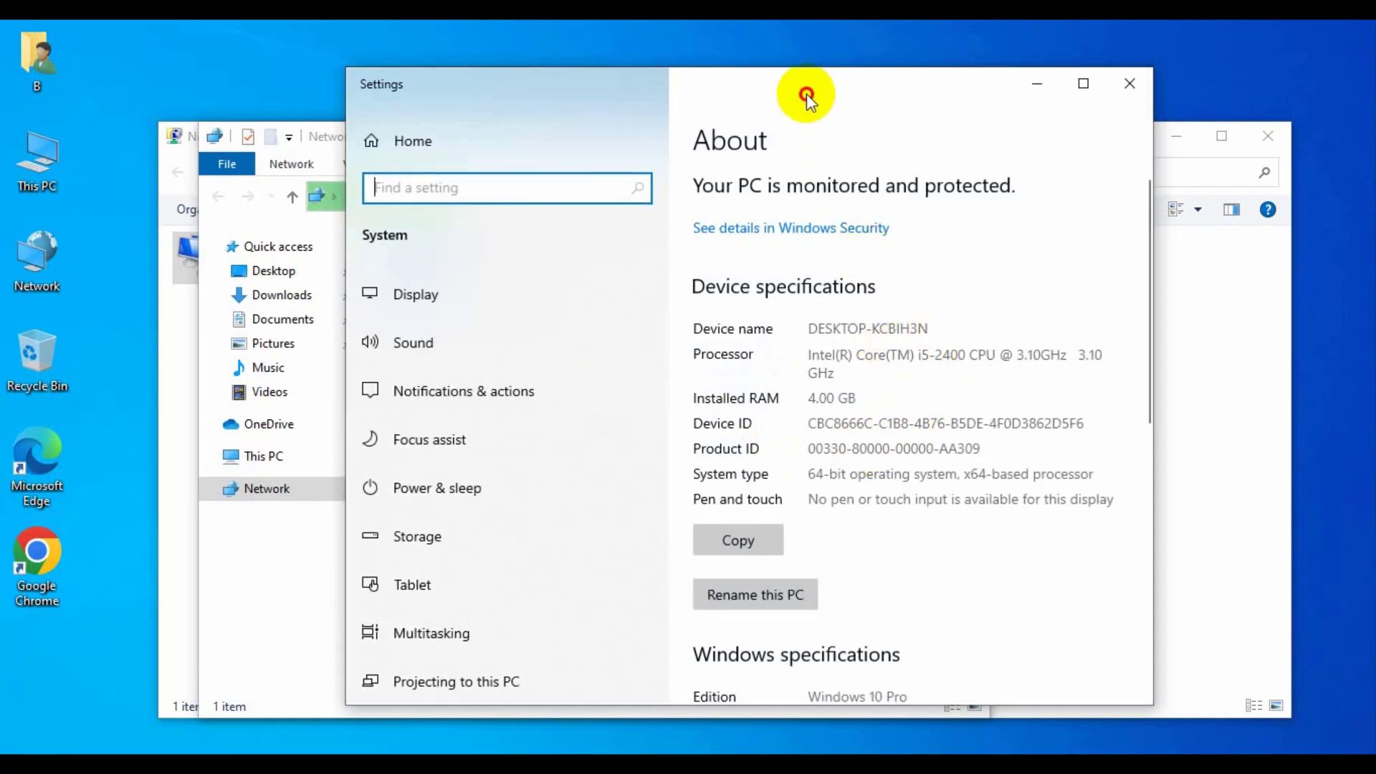
drag(806, 93, 970, 366)
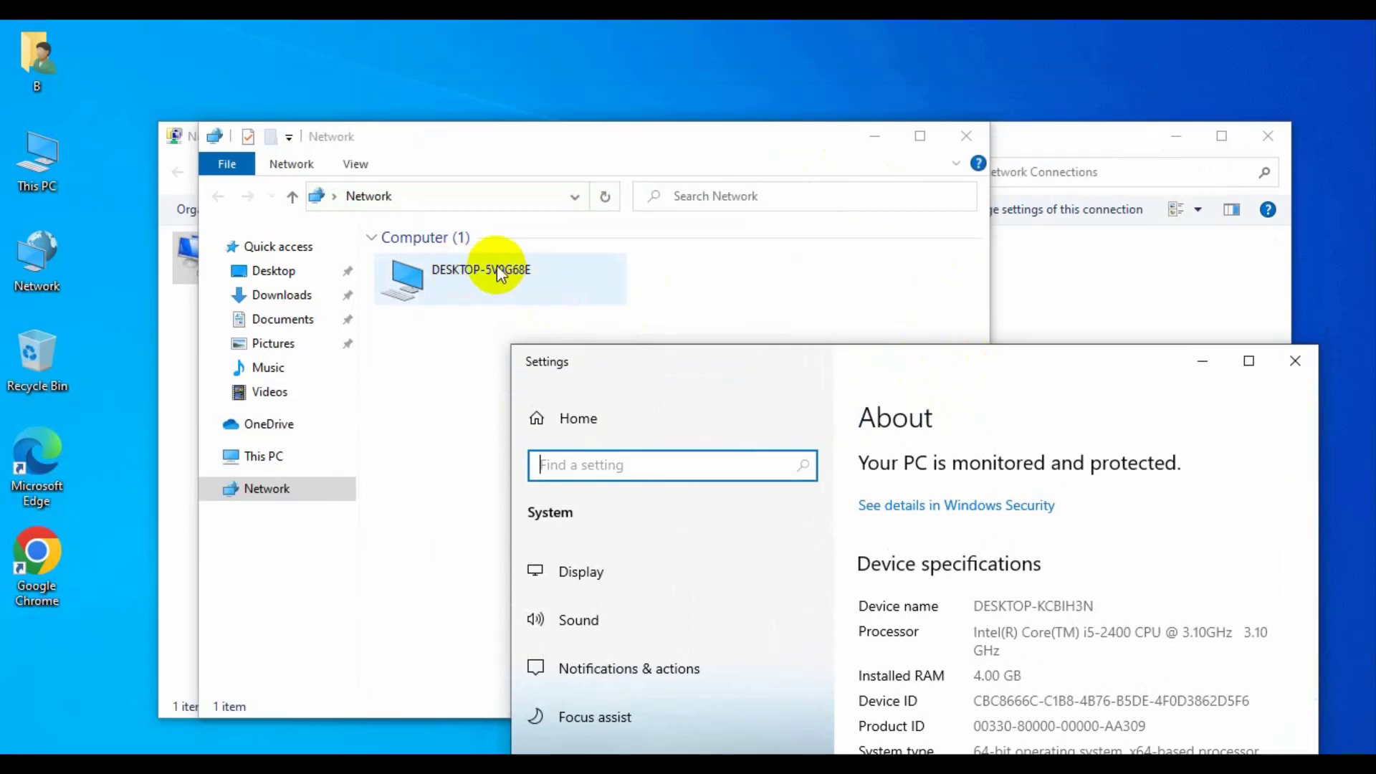
click(1086, 605)
drag(1086, 606, 1037, 606)
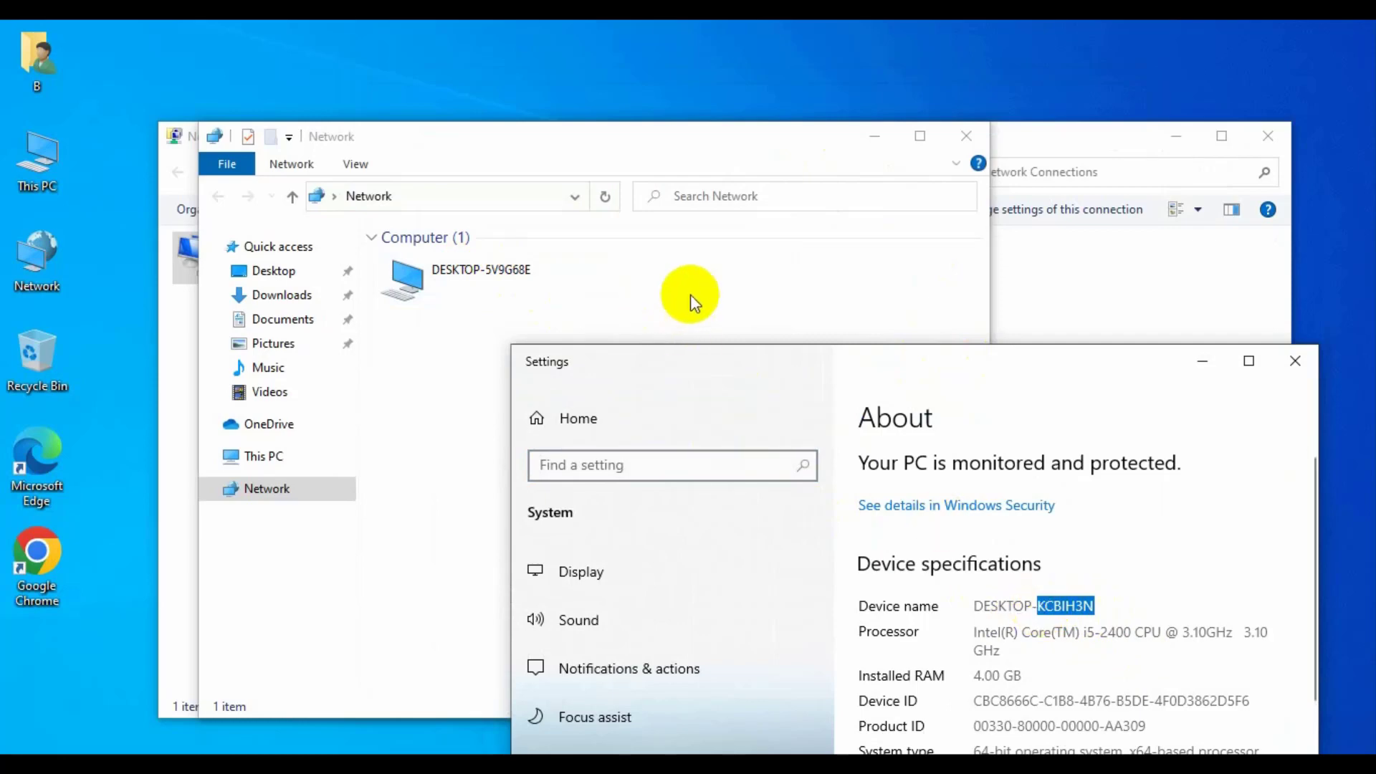
click(1296, 361)
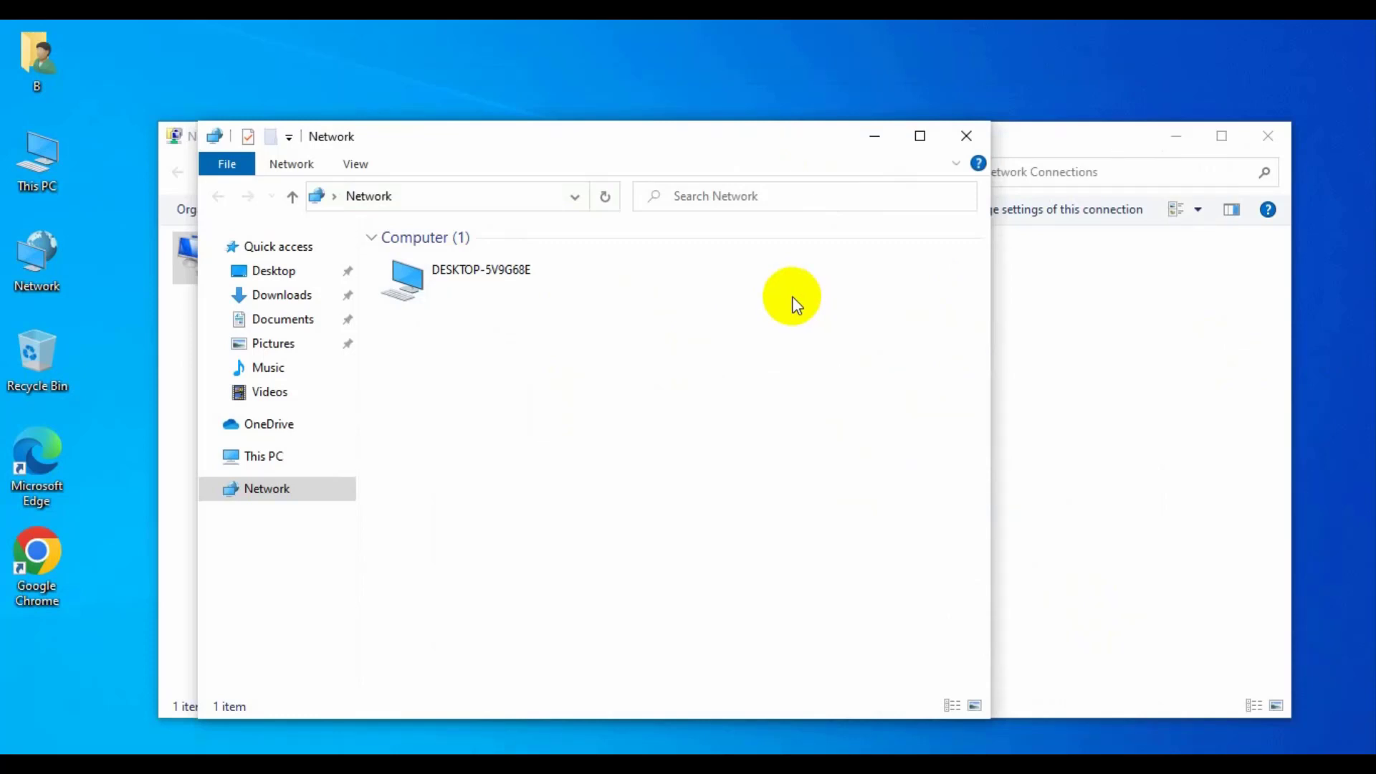
Open the Services console by running services.msc and maximize its window.
key(super+r)
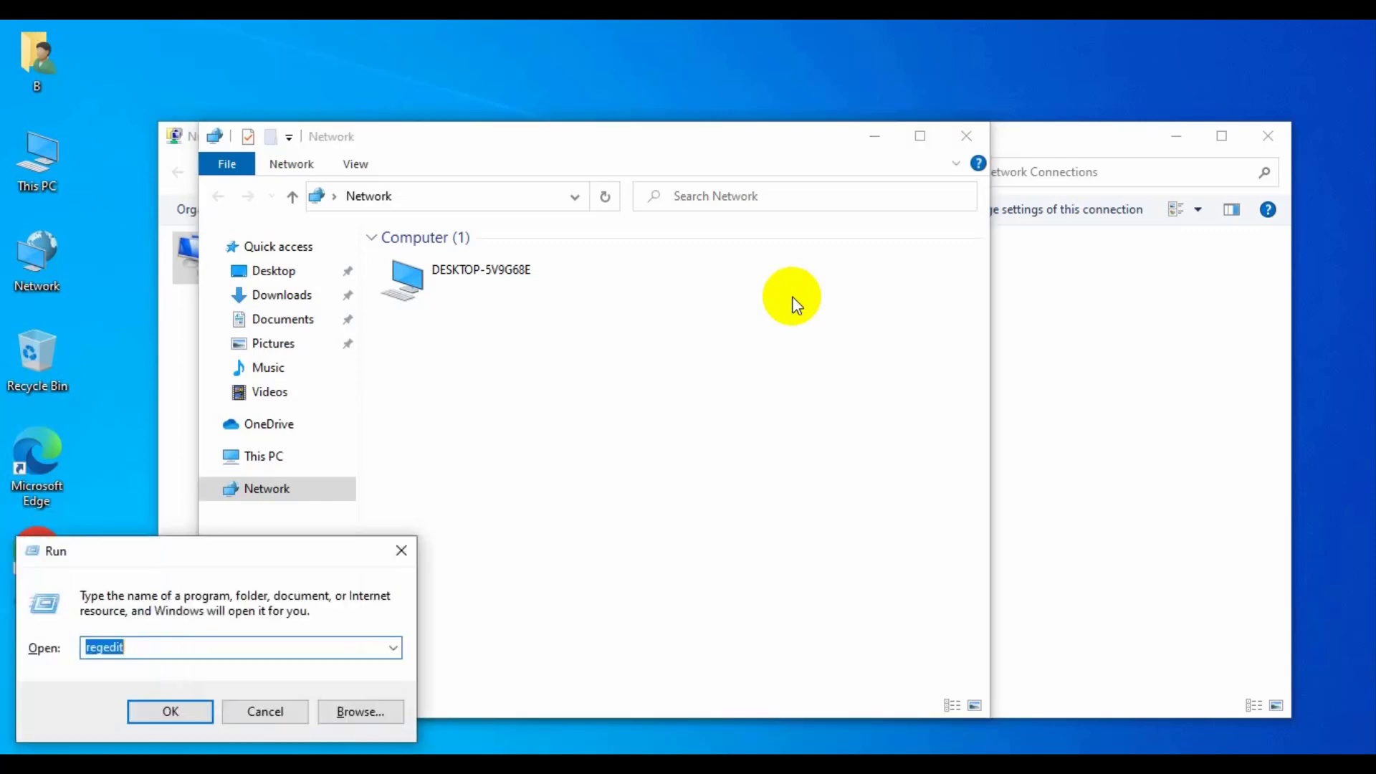
text(services.msc)
key(Return)
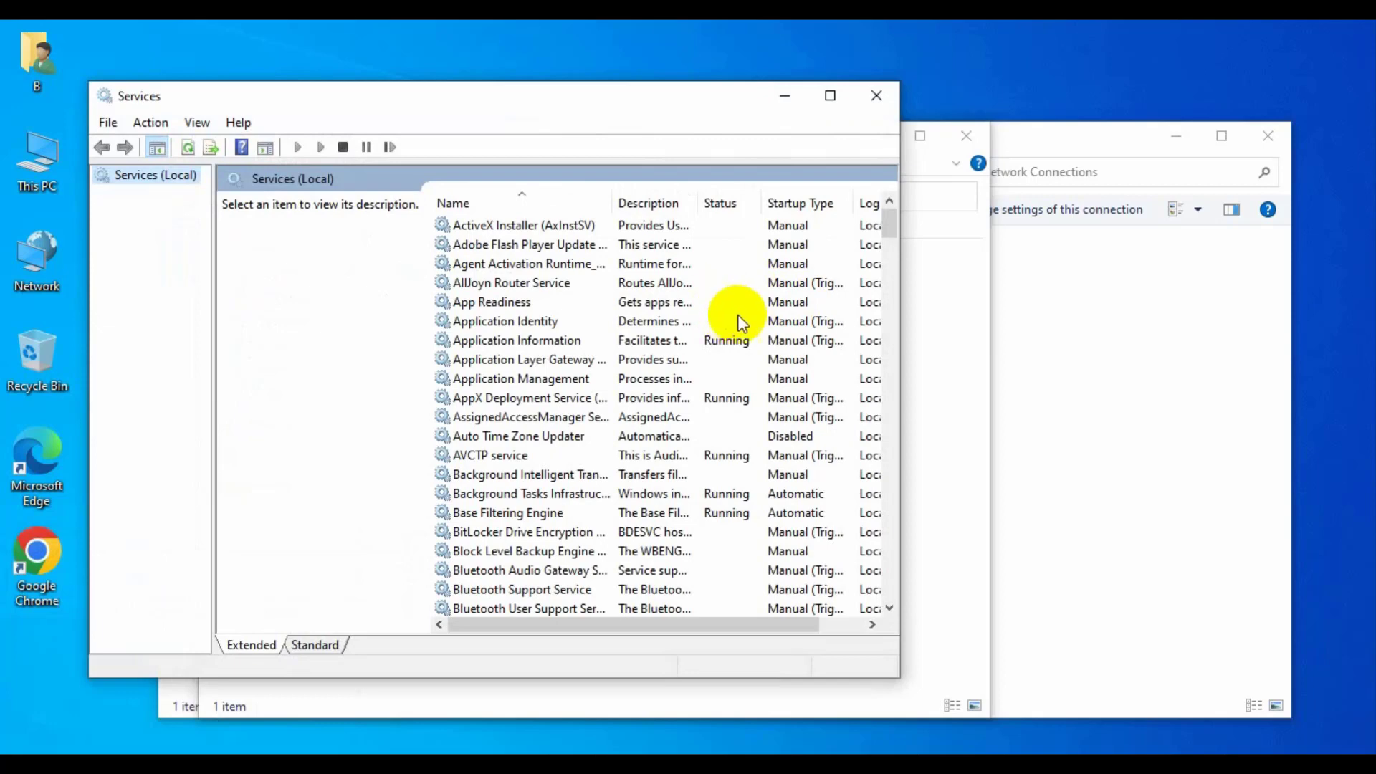
click(830, 95)
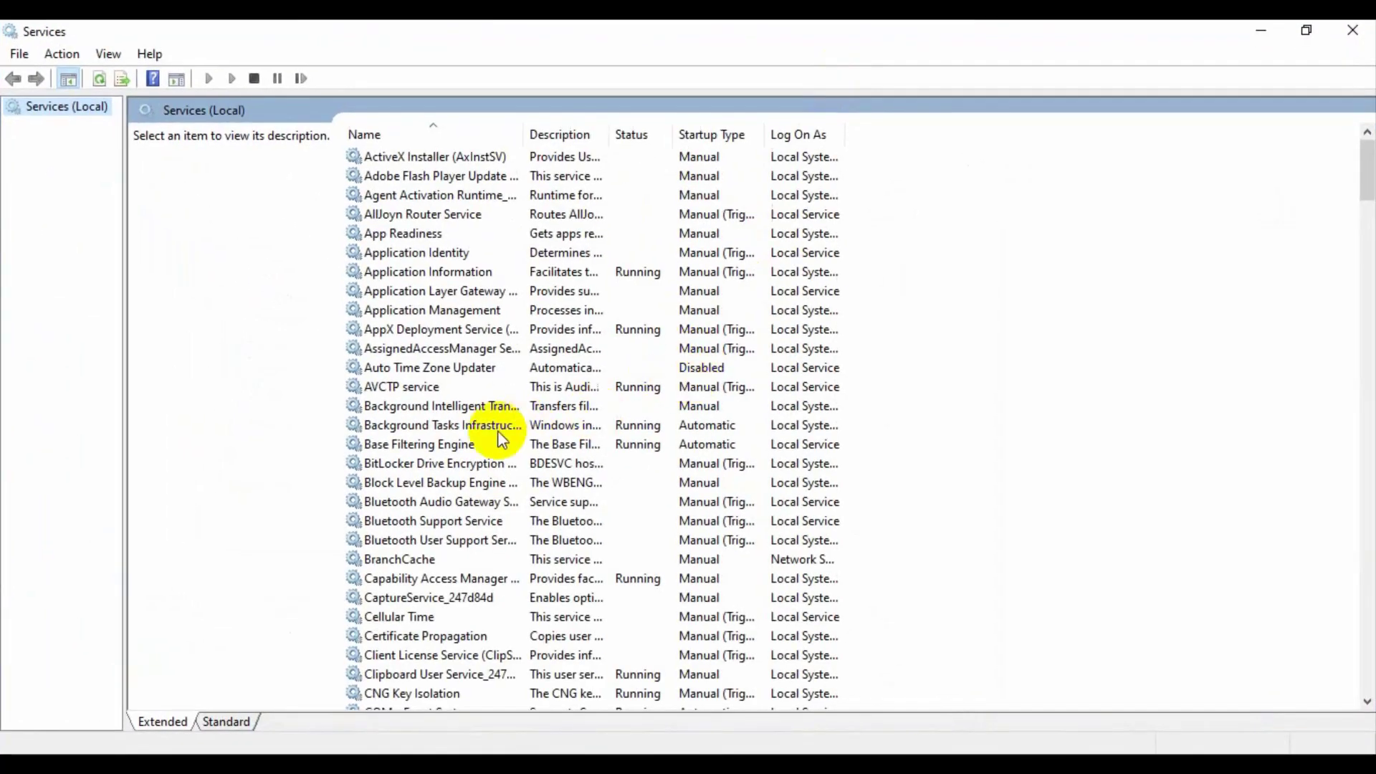
Set the Function Discovery Provider Host service's startup type to Automatic and apply the change.
click(458, 429)
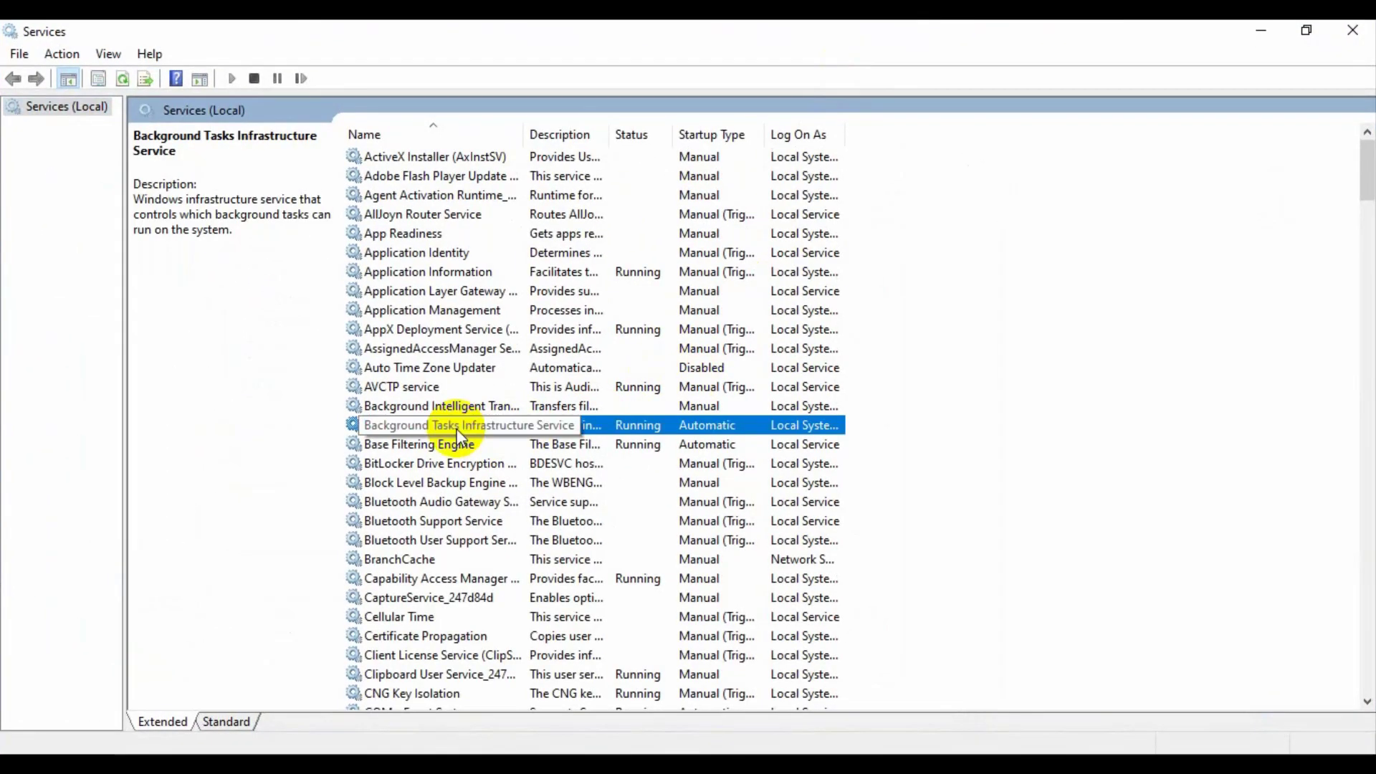
key(f)
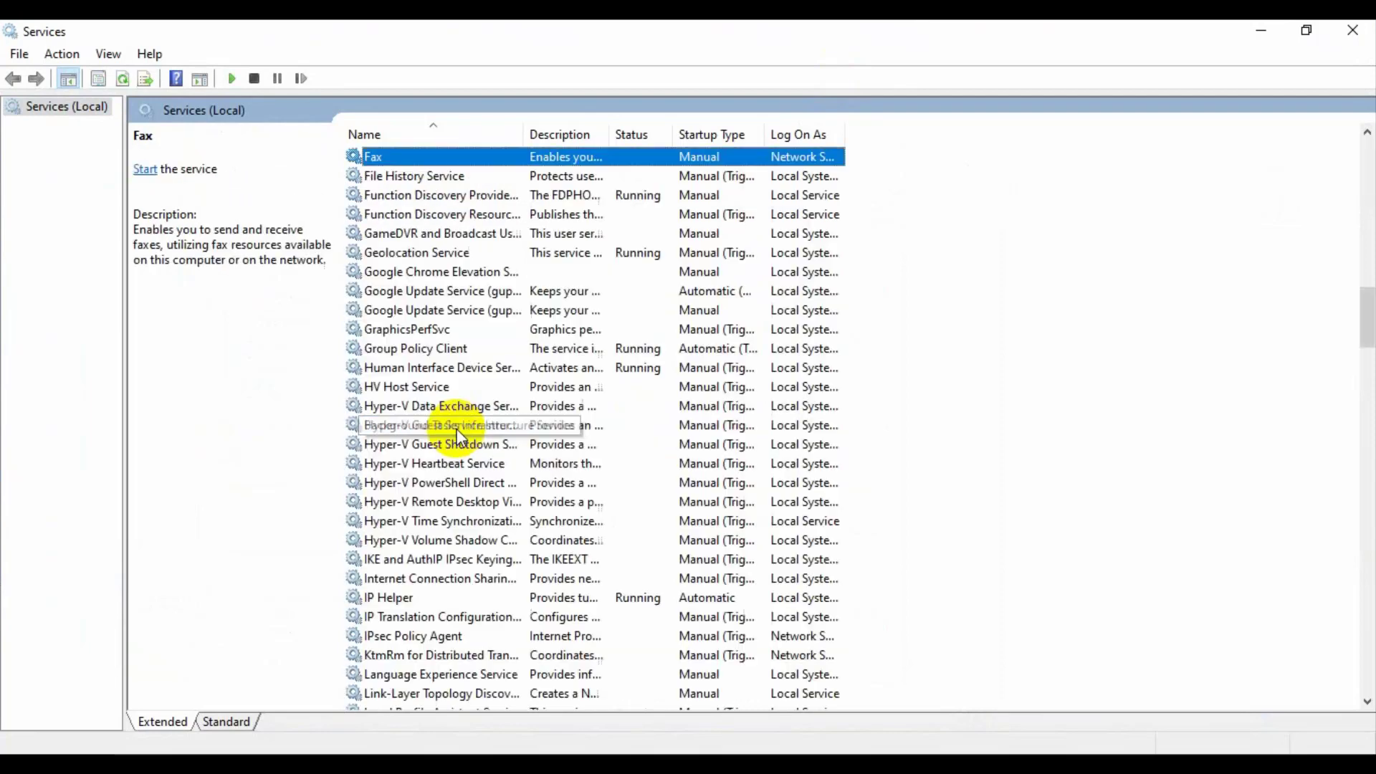
click(507, 203)
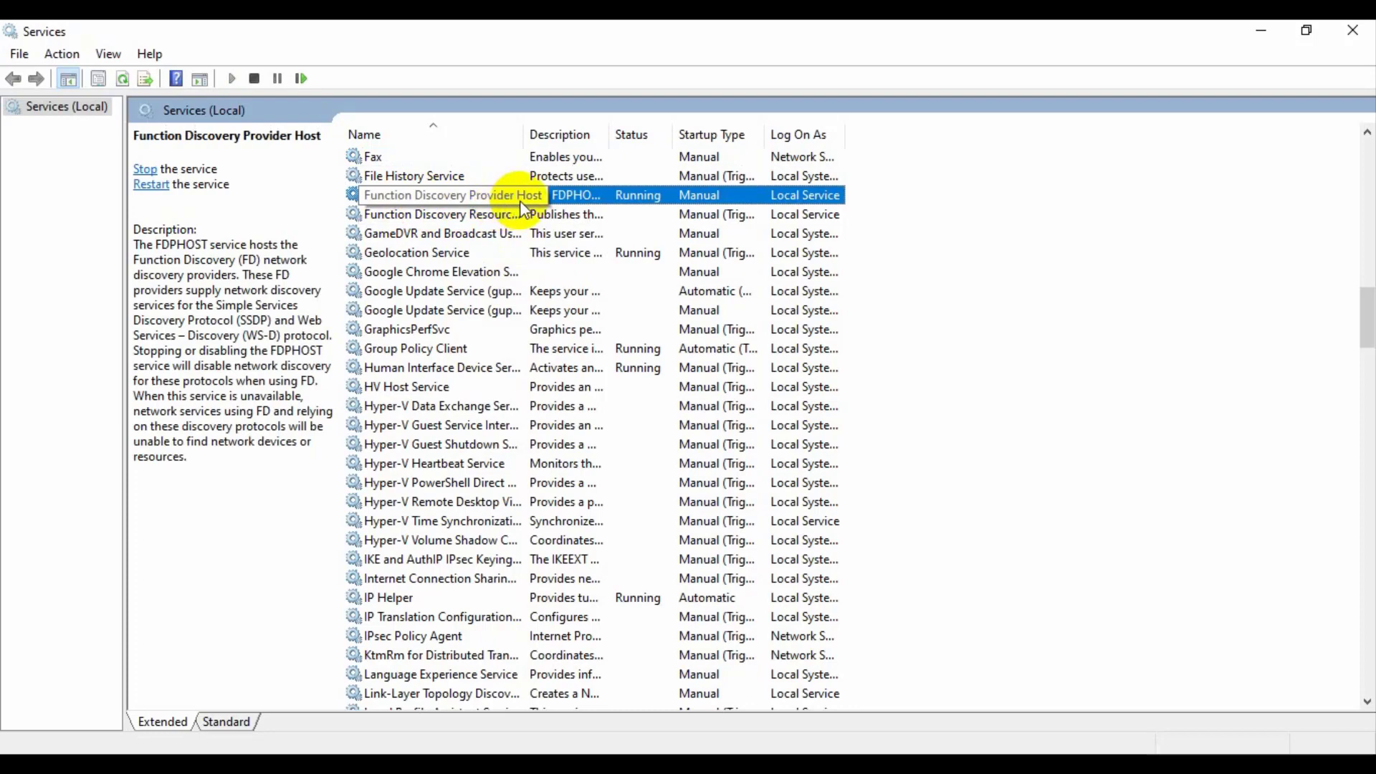
double_click(569, 199)
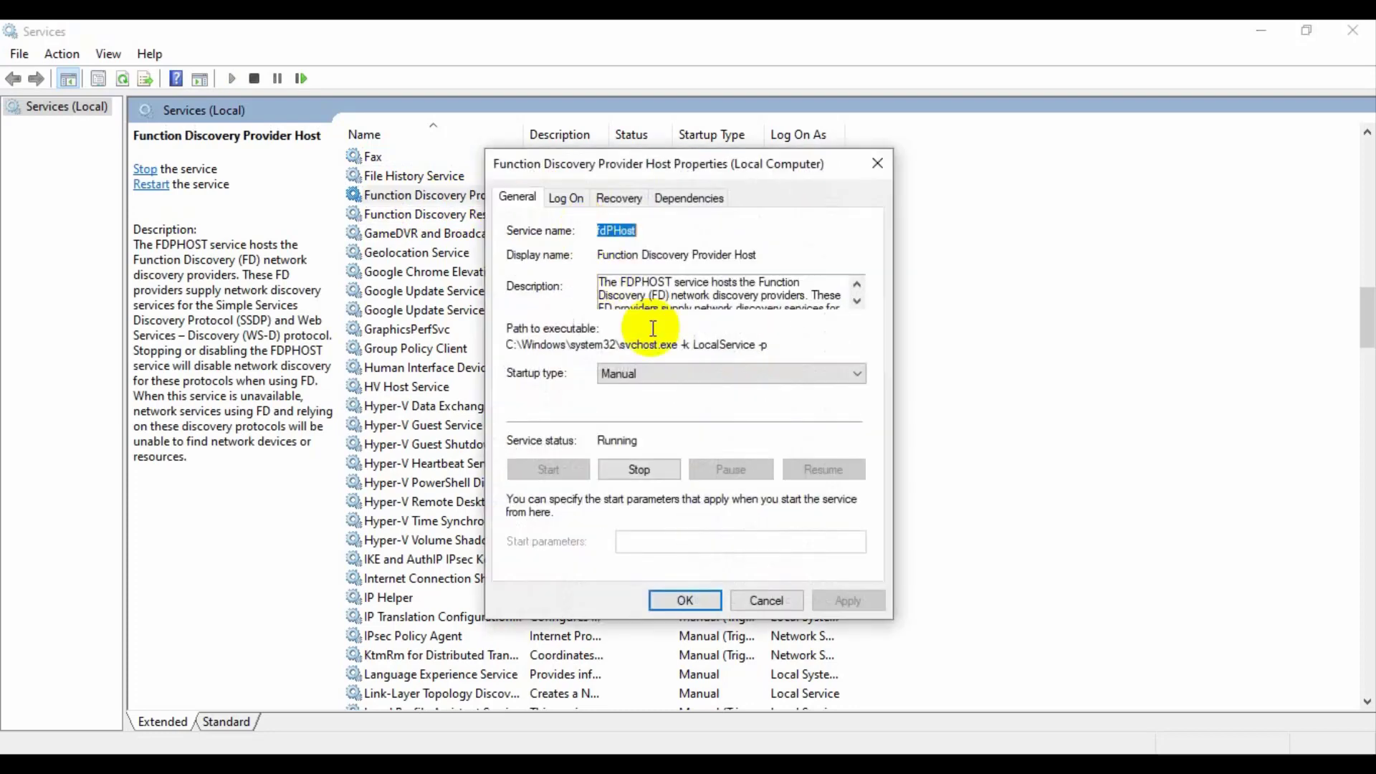
click(658, 373)
click(645, 404)
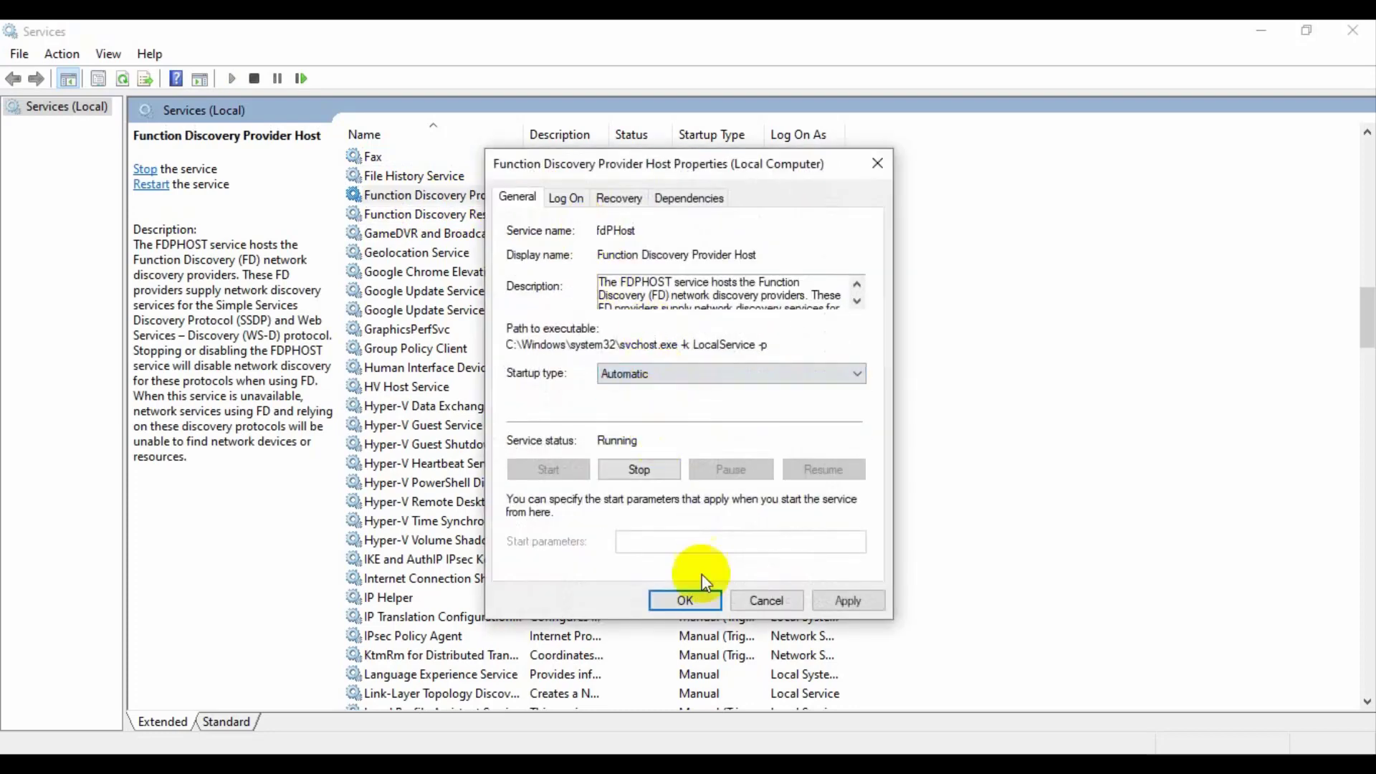
click(857, 594)
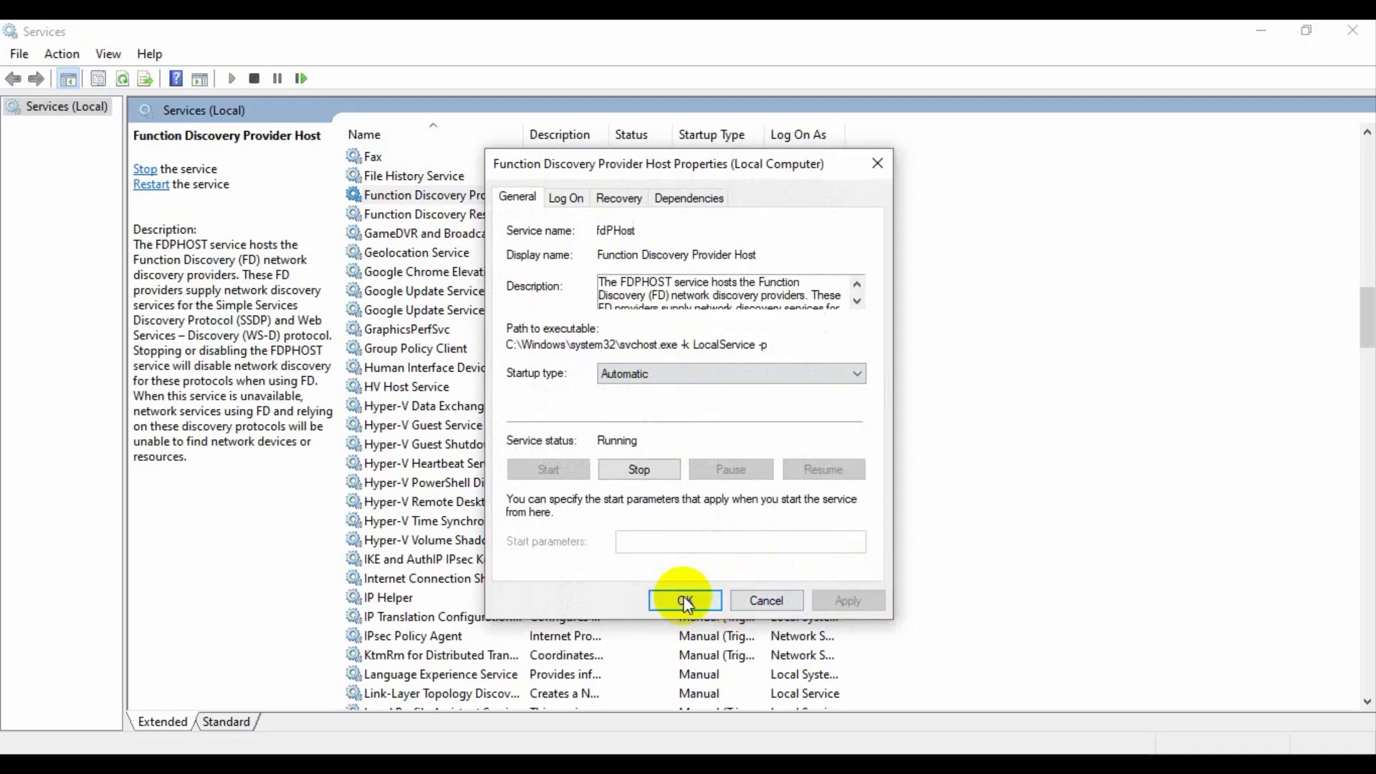
click(684, 601)
Set the Function Discovery Resource Publication service's startup type to Automatic, start the service, and apply the change.
click(415, 215)
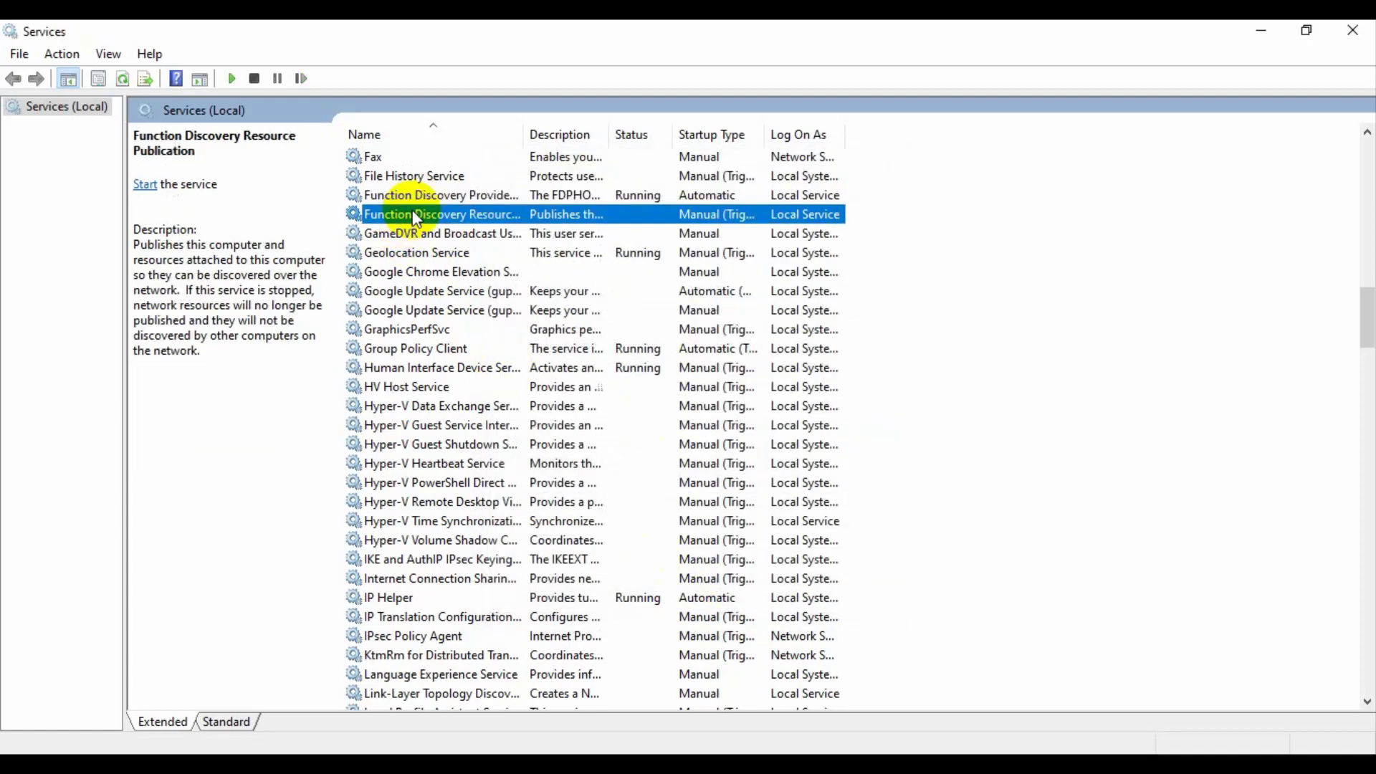
double_click(461, 215)
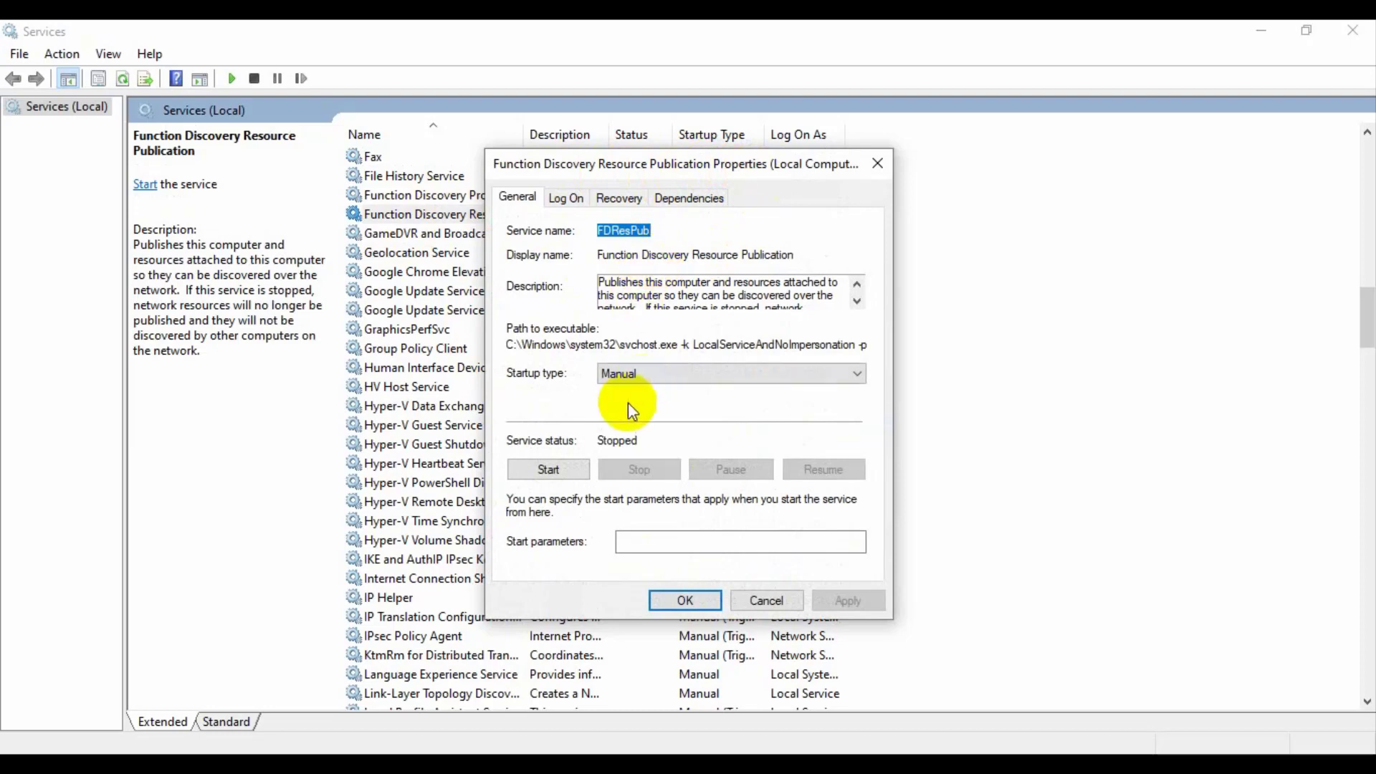
click(688, 373)
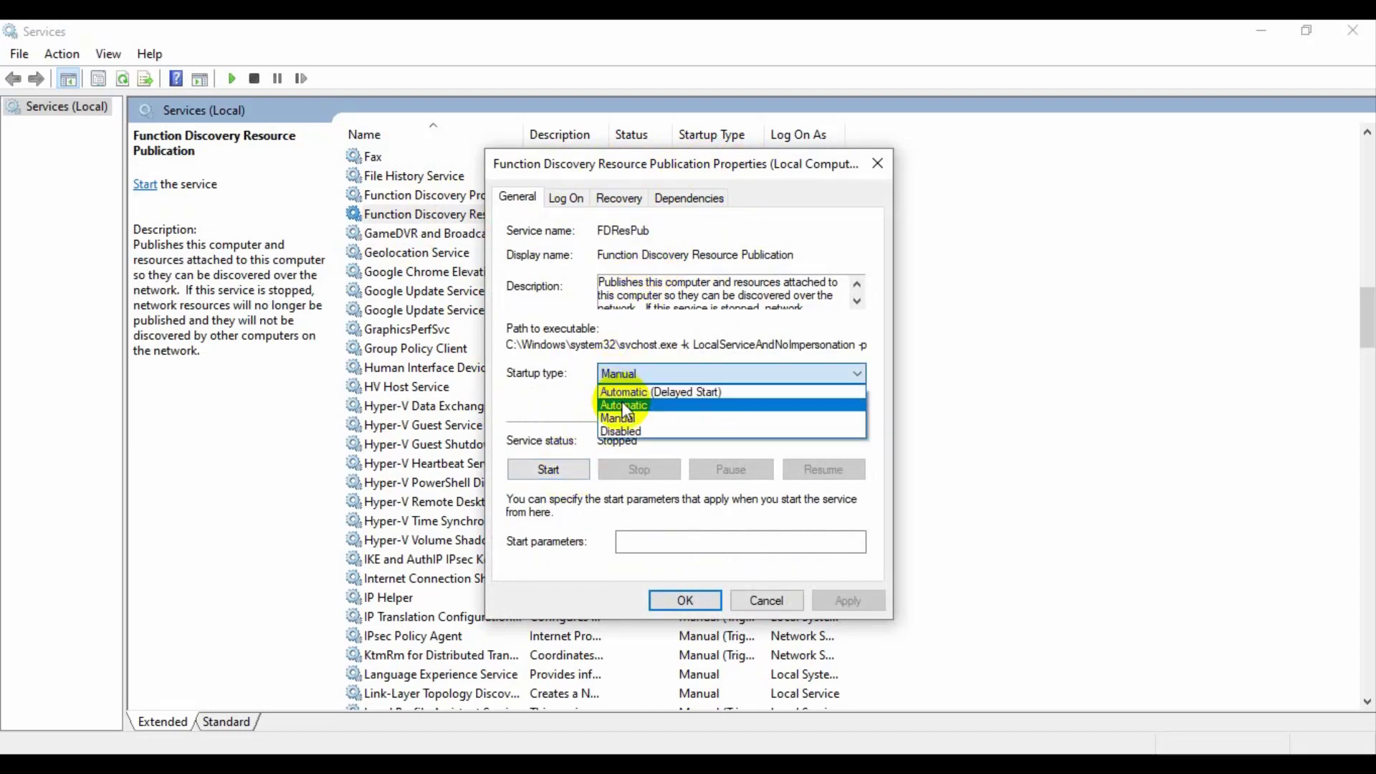
click(629, 410)
click(549, 470)
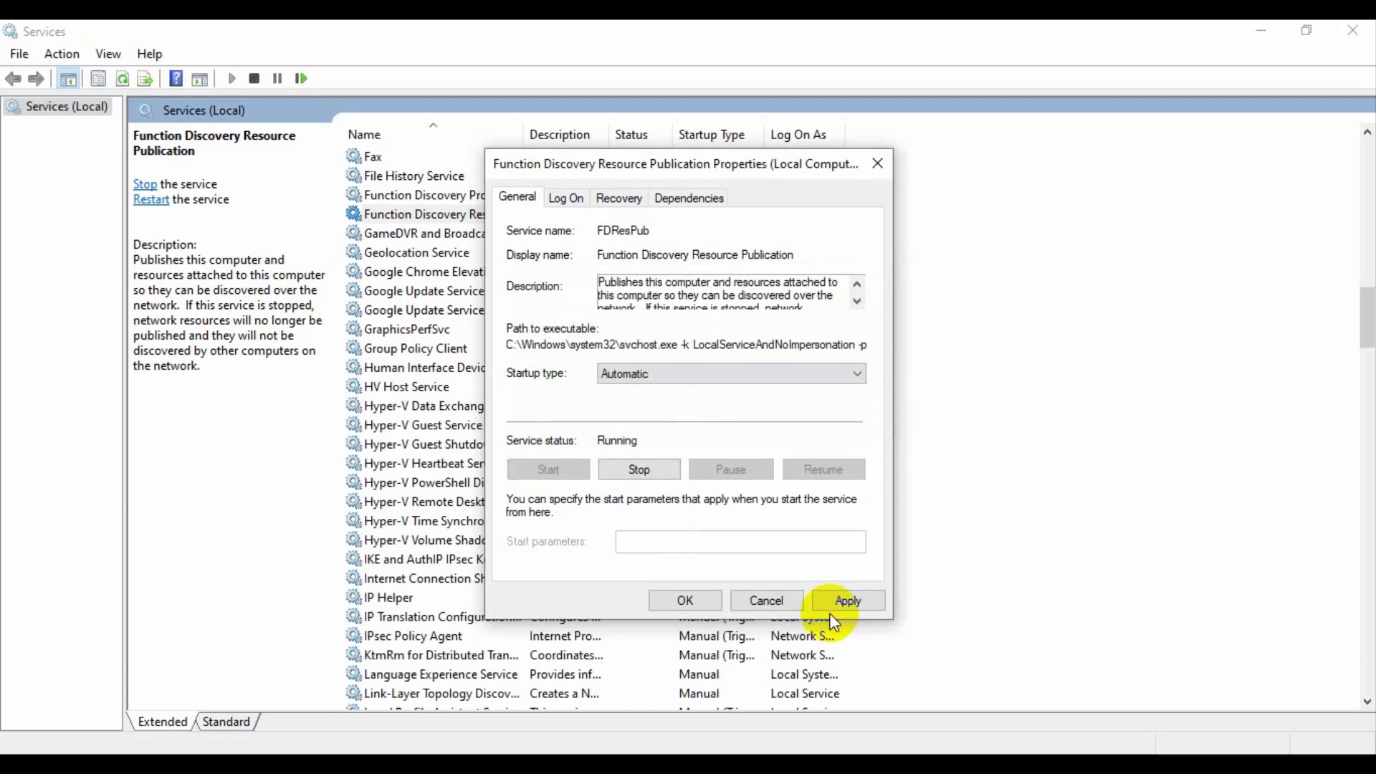
click(850, 606)
click(690, 600)
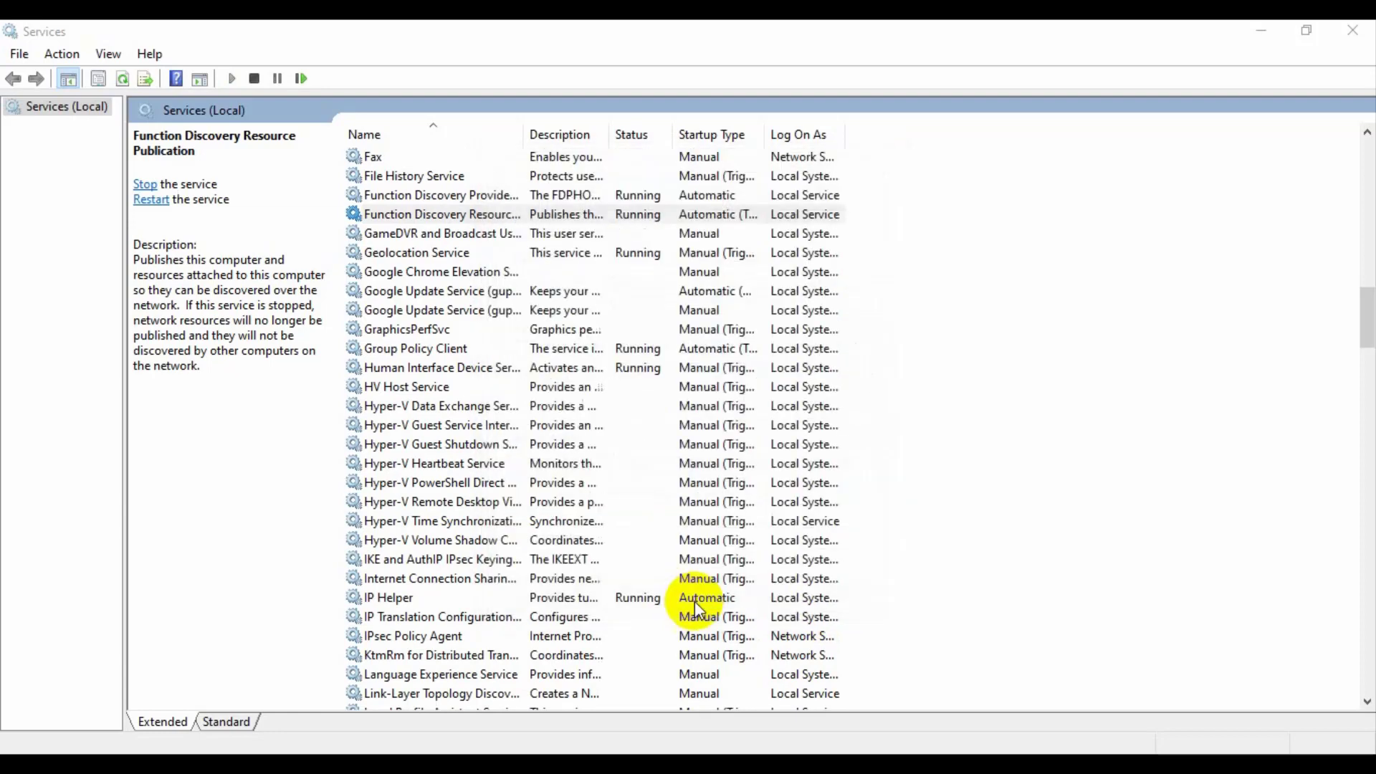
Close the Services console and select DESKTOP-KCBIH3N in the Network folder.
click(1353, 30)
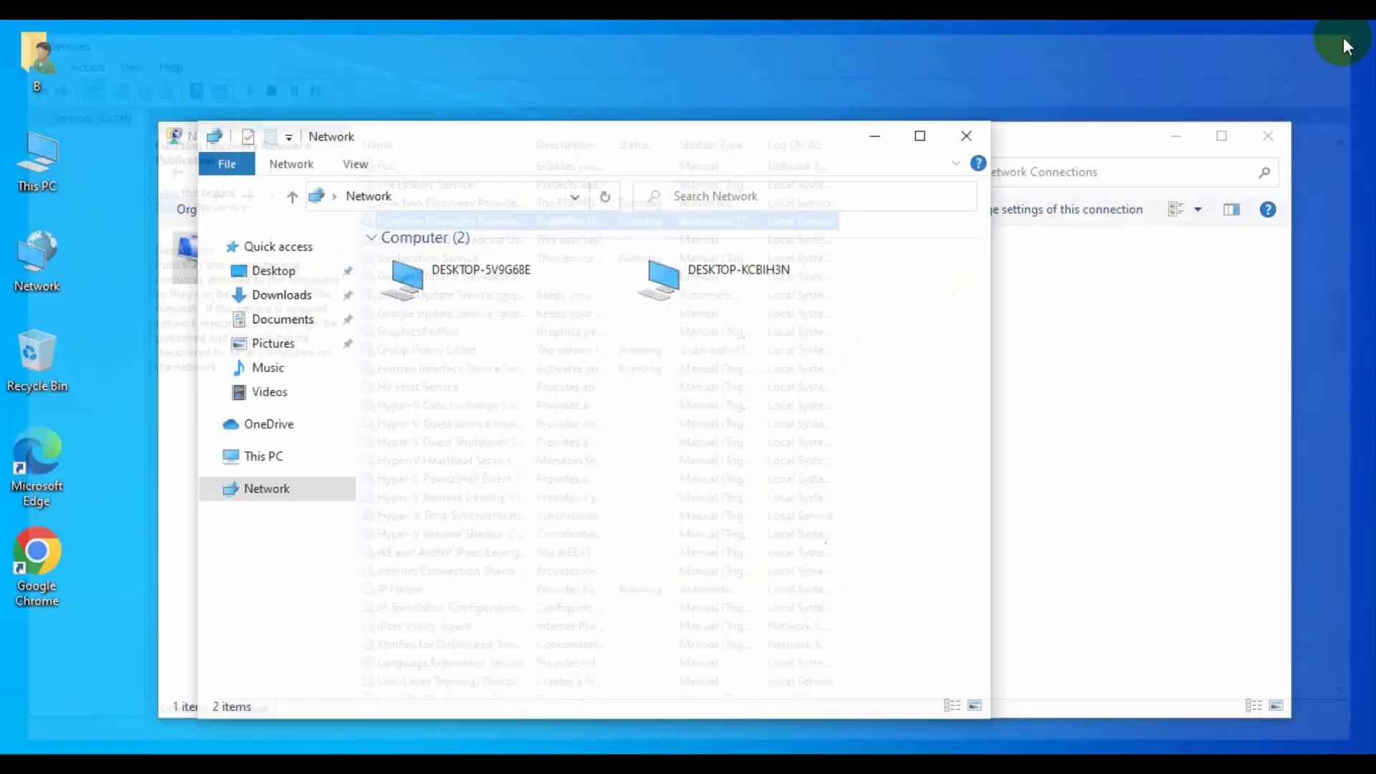
click(695, 285)
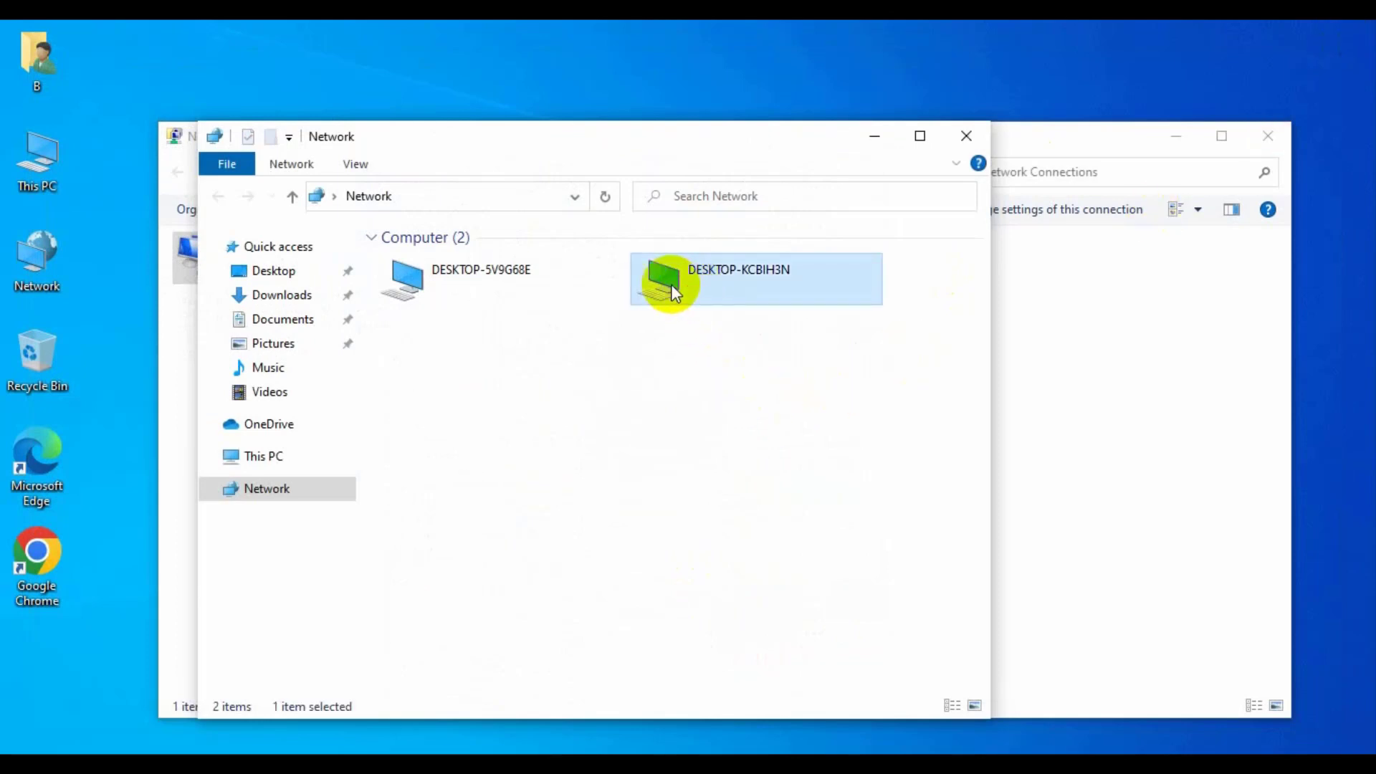
Reopen the Services console with services.msc and set the SSDP Discovery service's startup type to Automatic.
key(super+r)
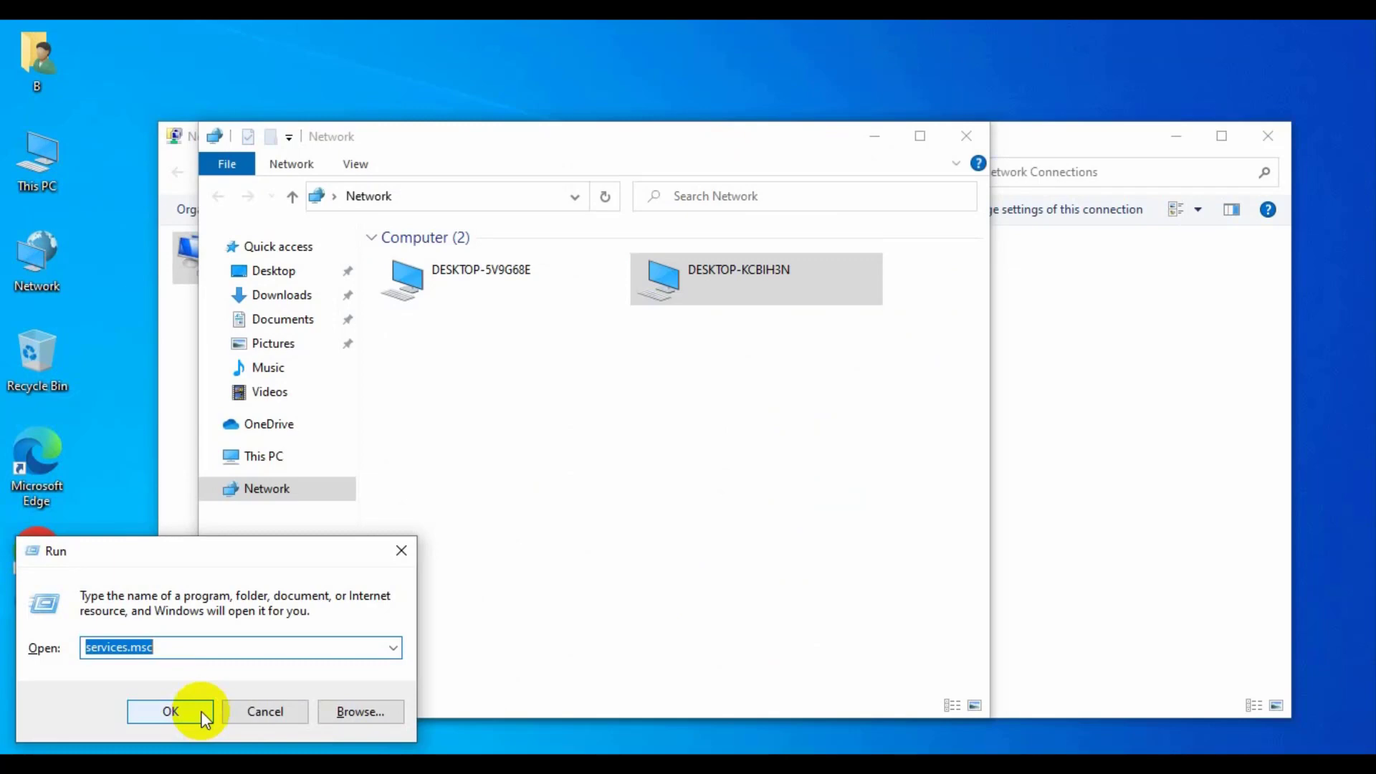
click(203, 714)
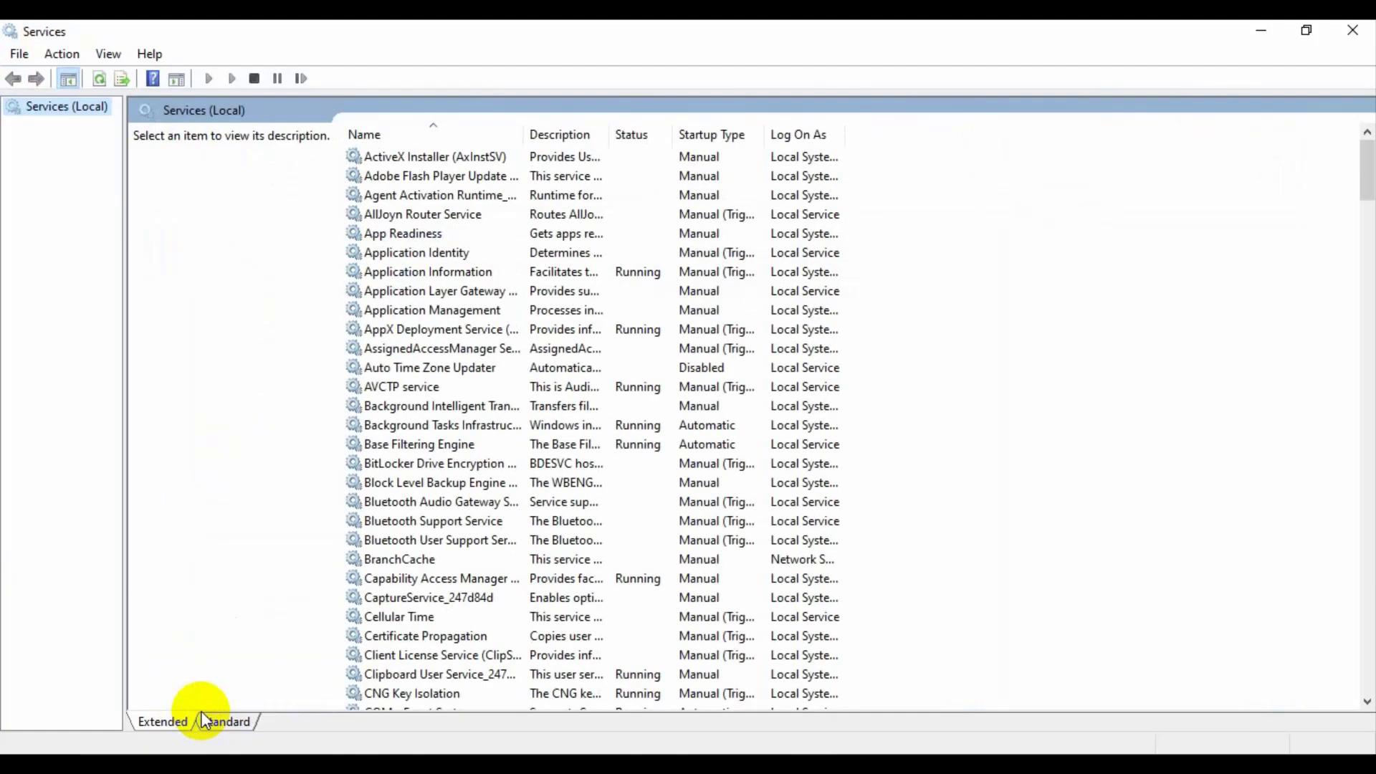
click(457, 509)
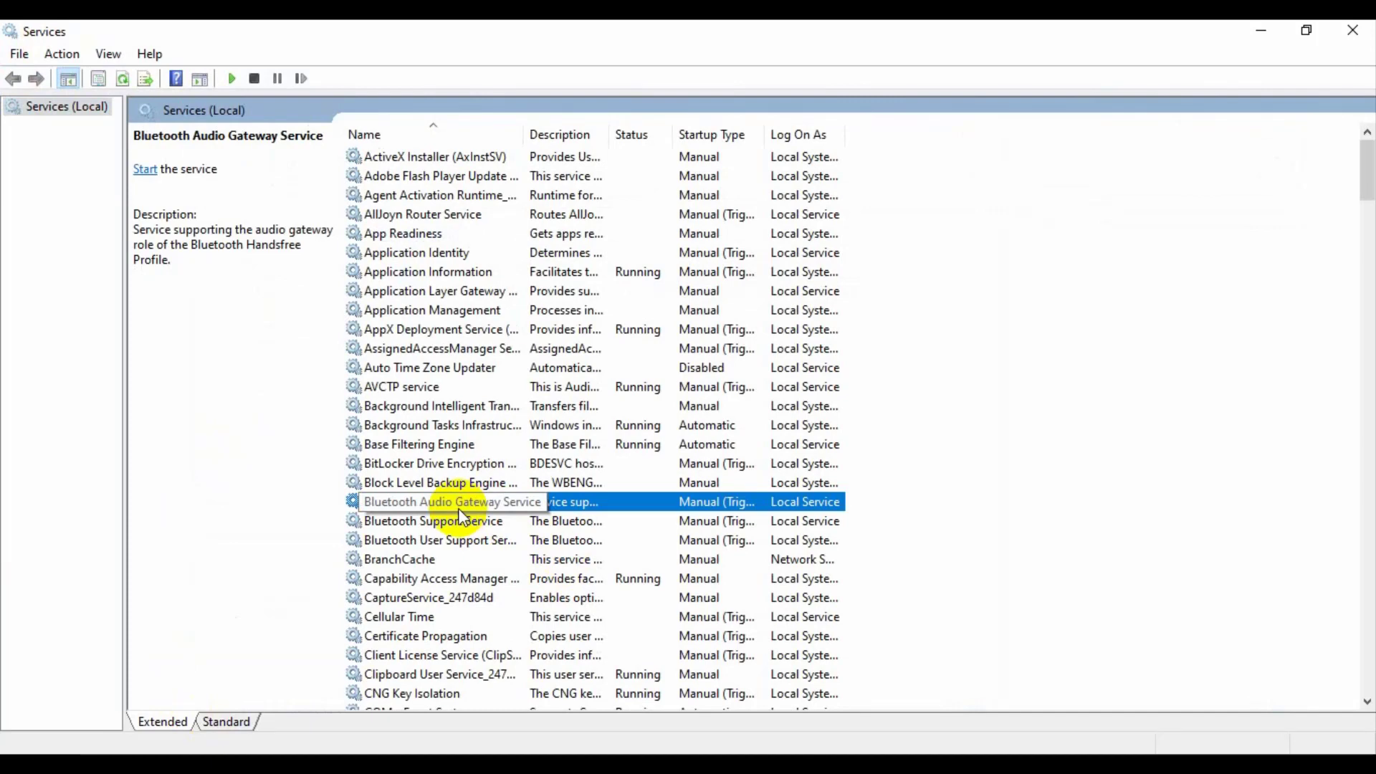
key(s)
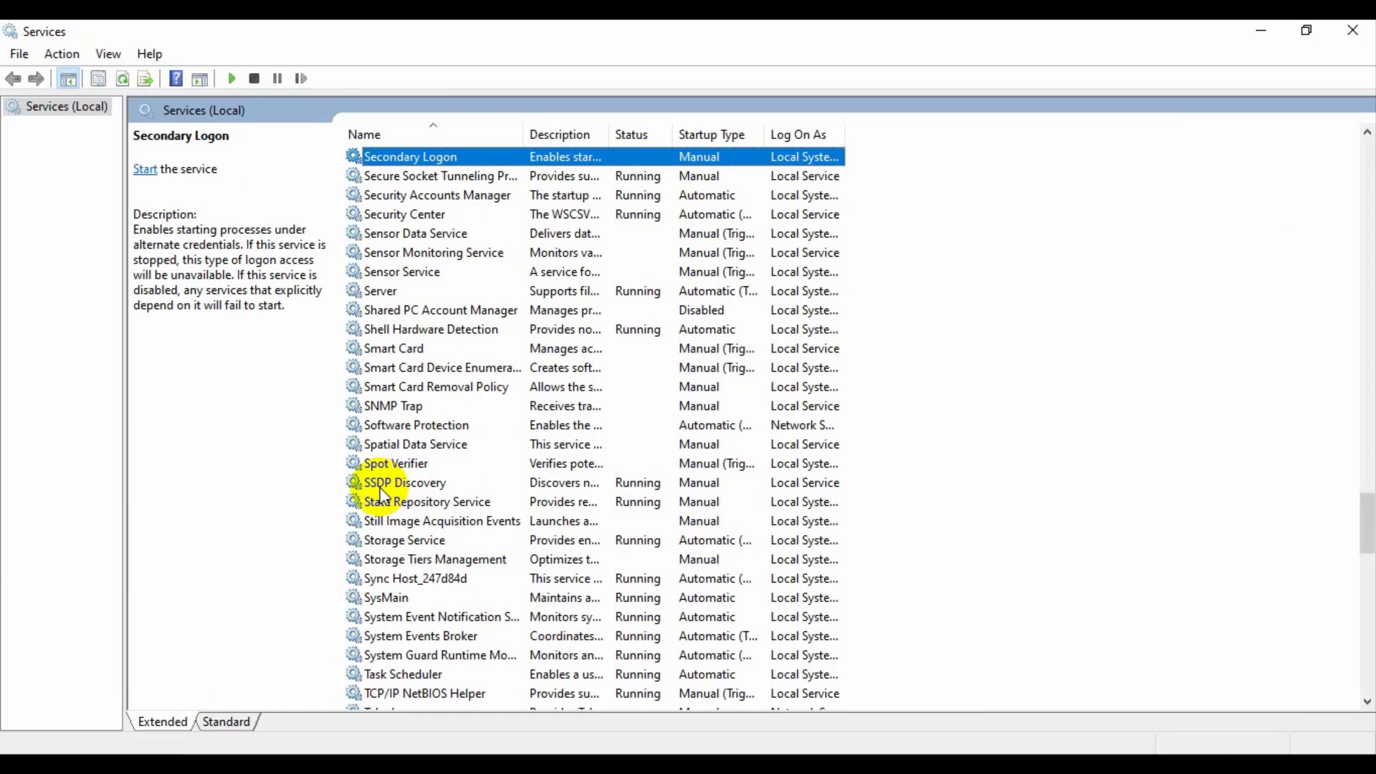
double_click(433, 485)
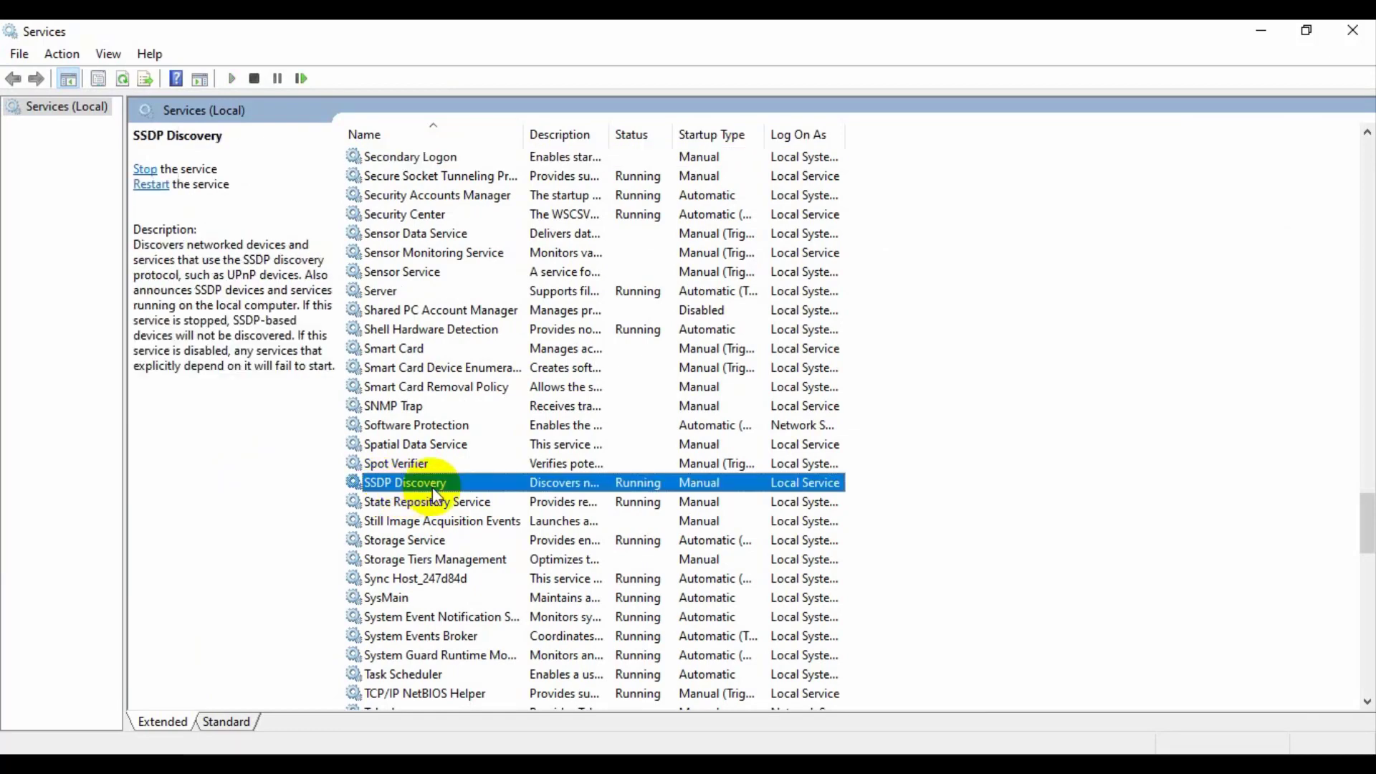
click(705, 376)
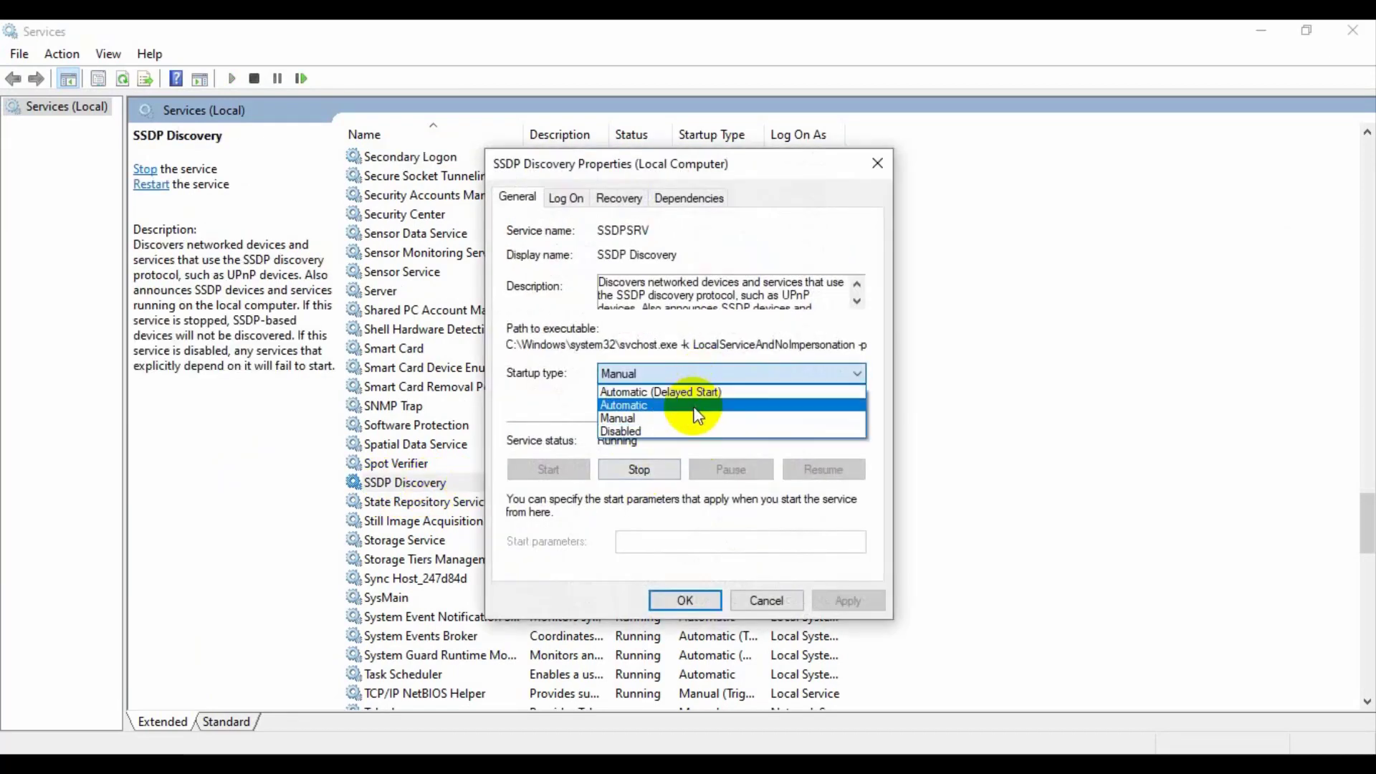
click(699, 405)
click(853, 602)
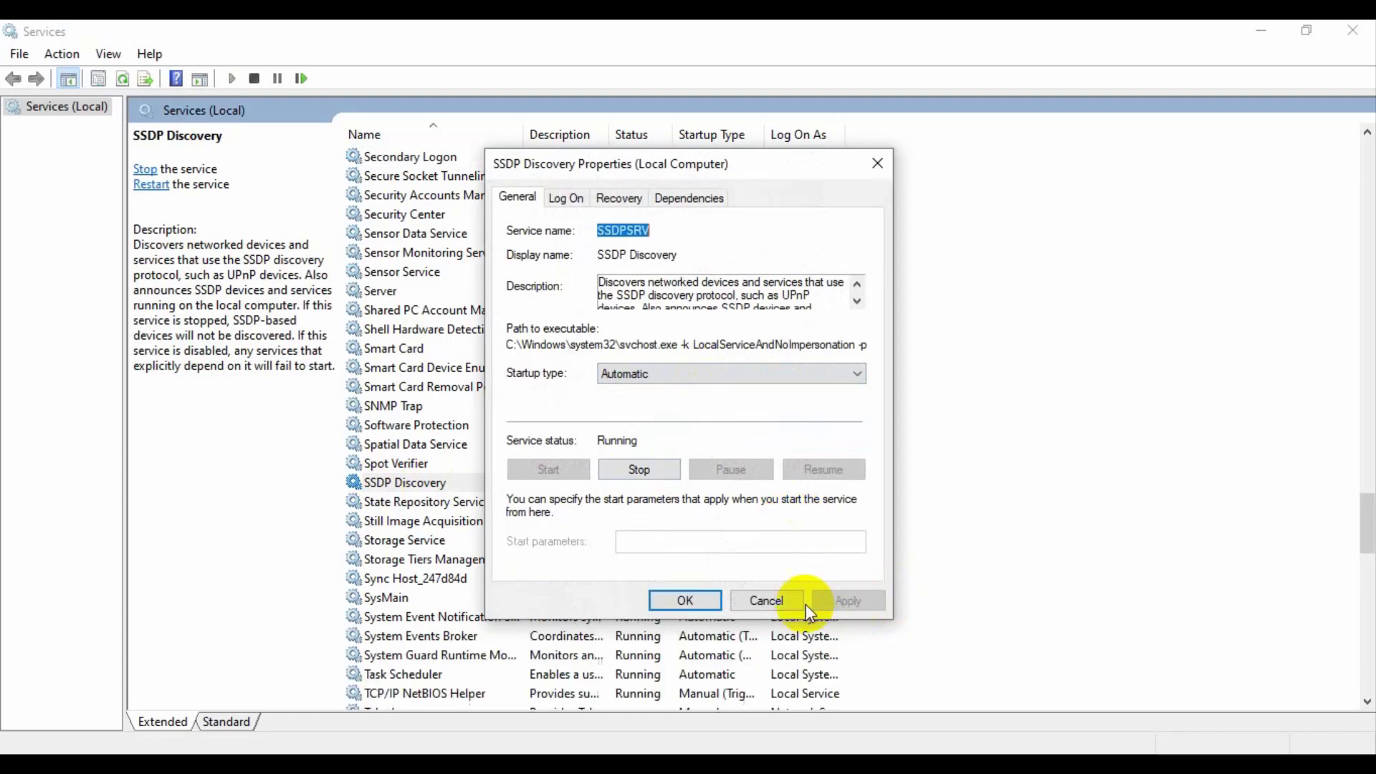
click(701, 603)
Set the UPnP Device Host service's startup type to Automatic, start the service, and close the Services console.
scroll(470, 506, up, 9)
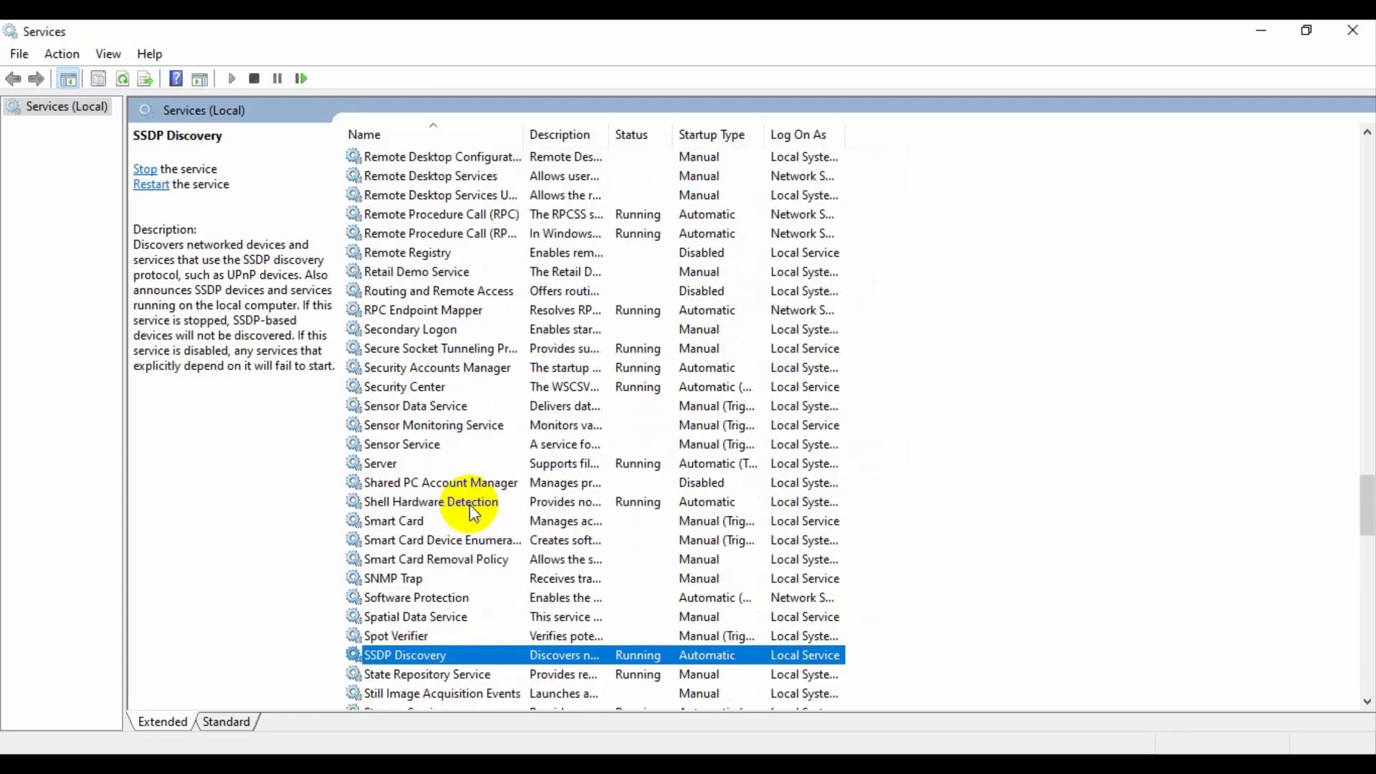
scroll(470, 505, up, 6)
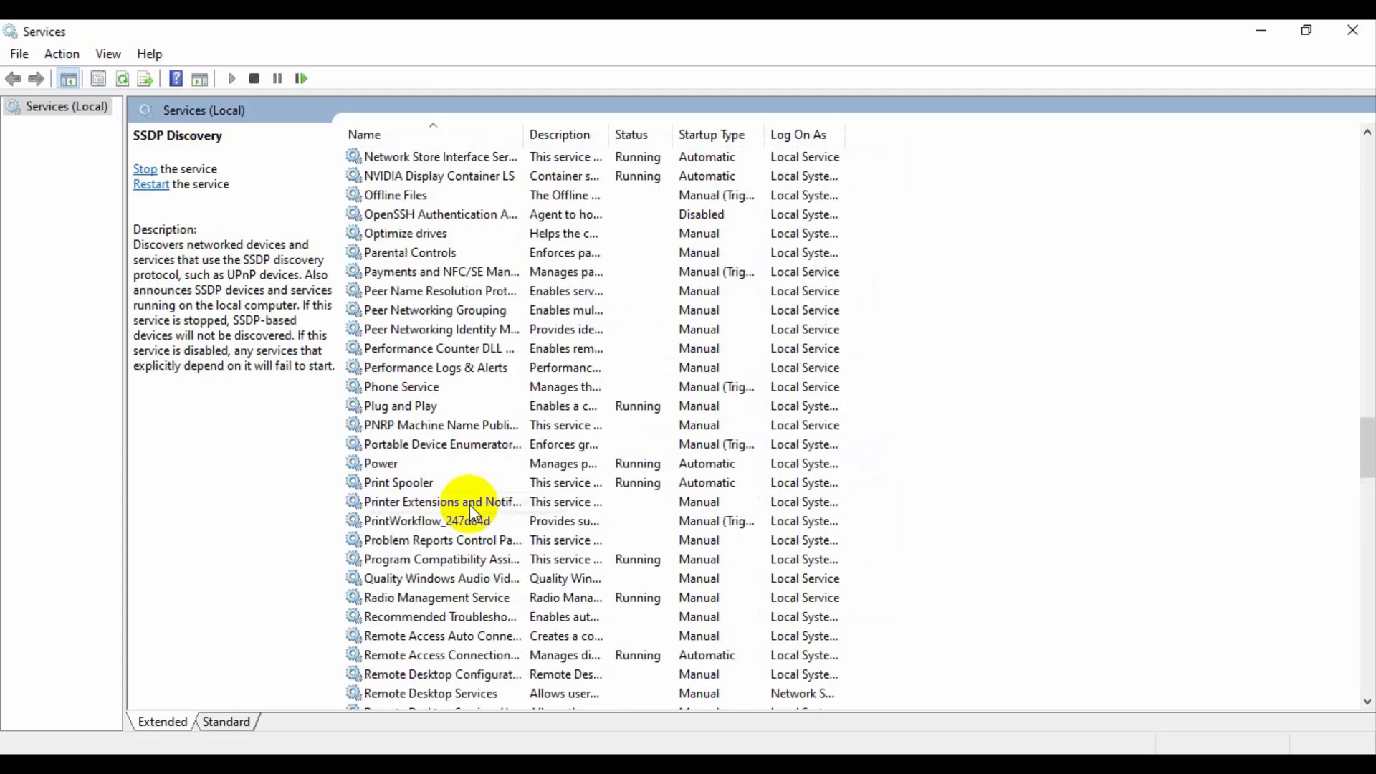
scroll(469, 506, down, 6)
click(462, 506)
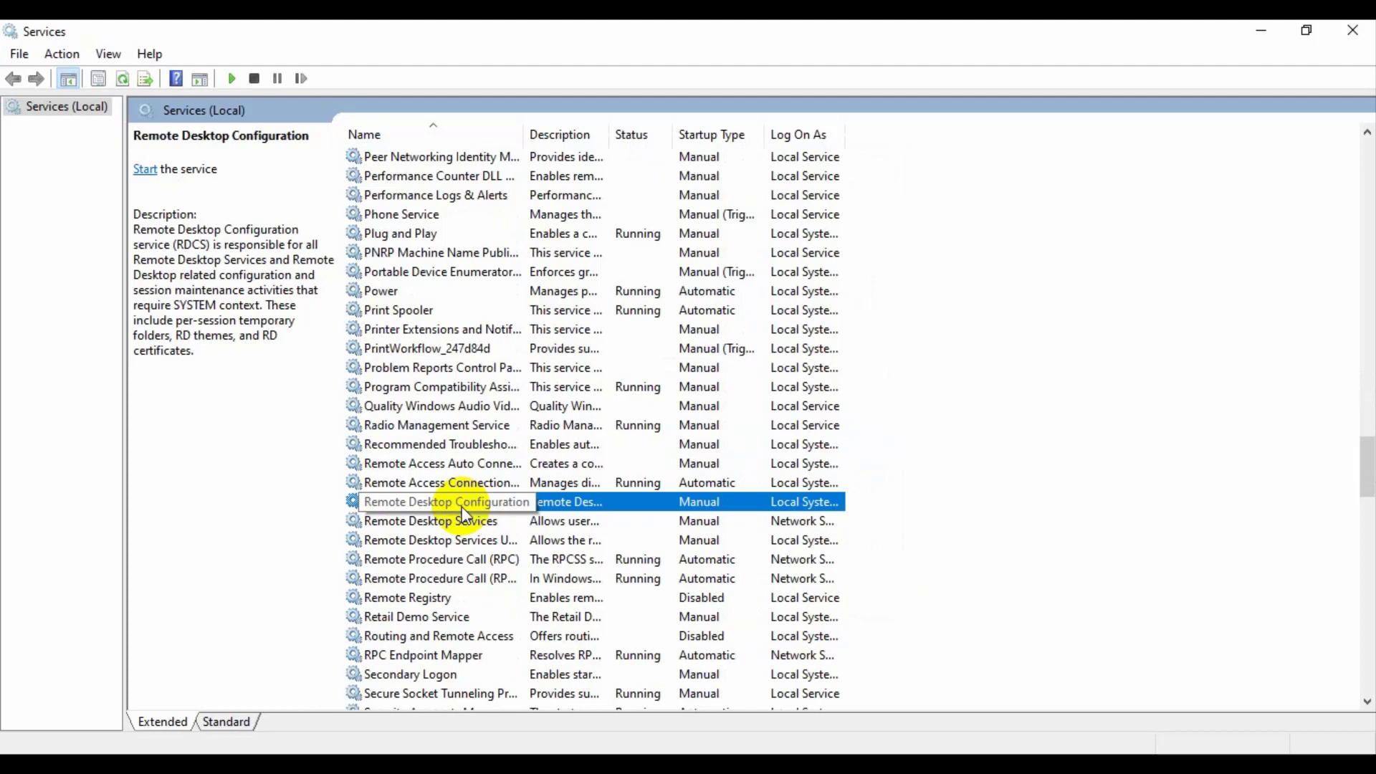
key(u)
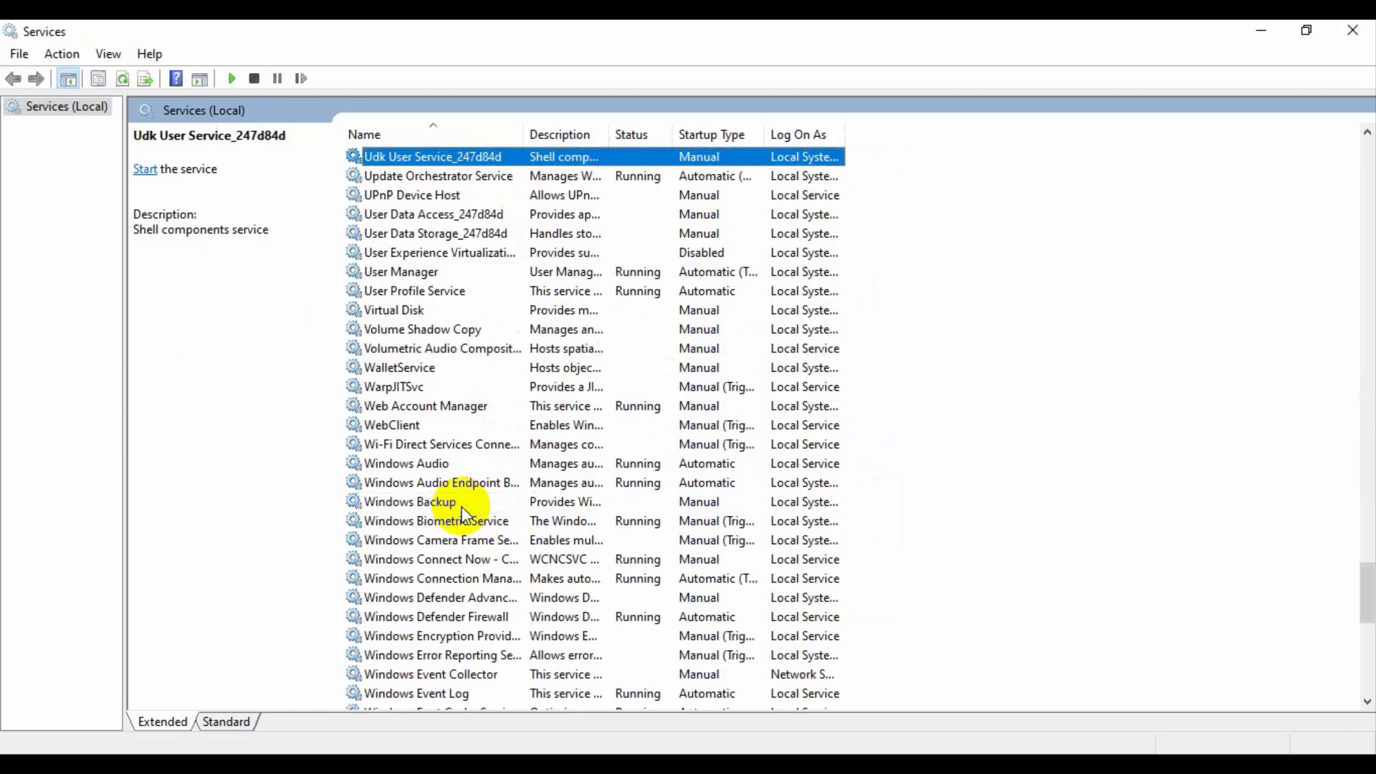
double_click(406, 194)
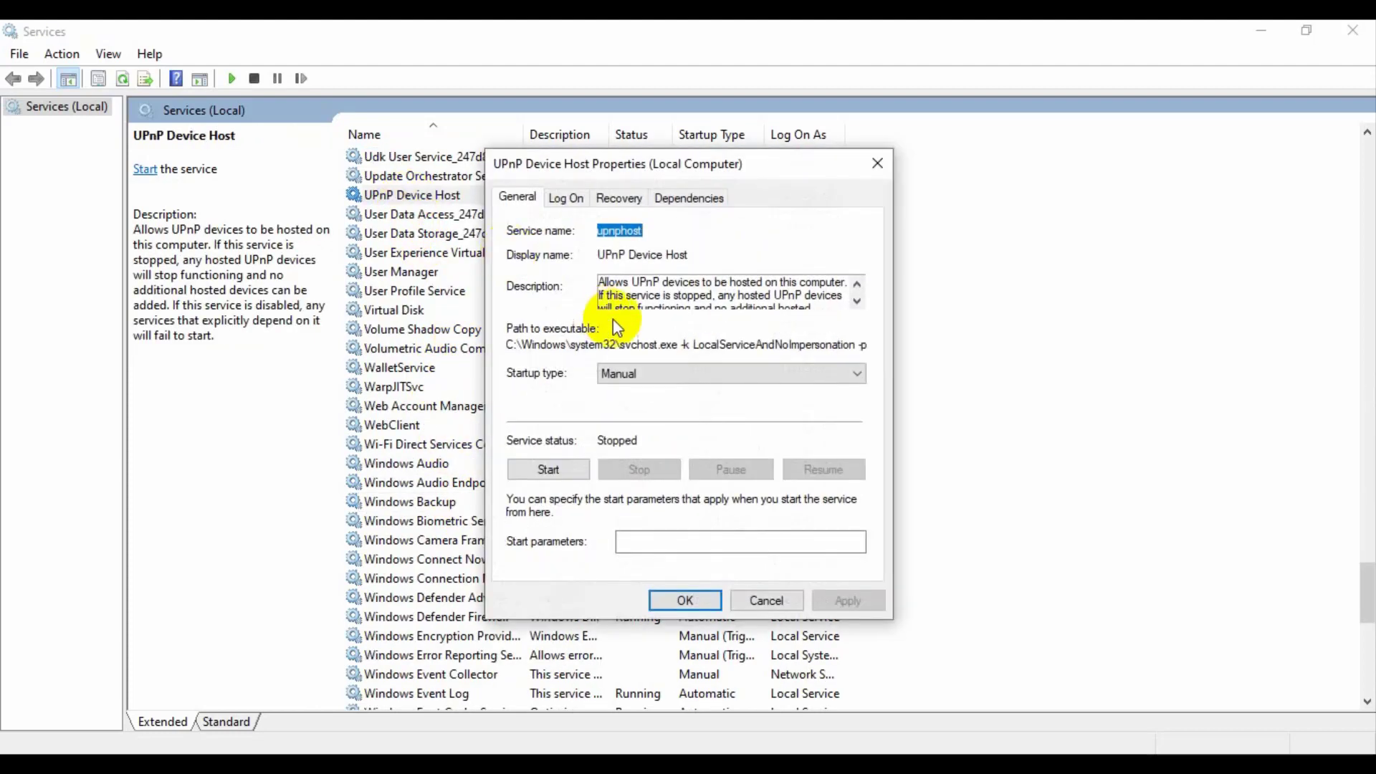
click(657, 376)
click(660, 403)
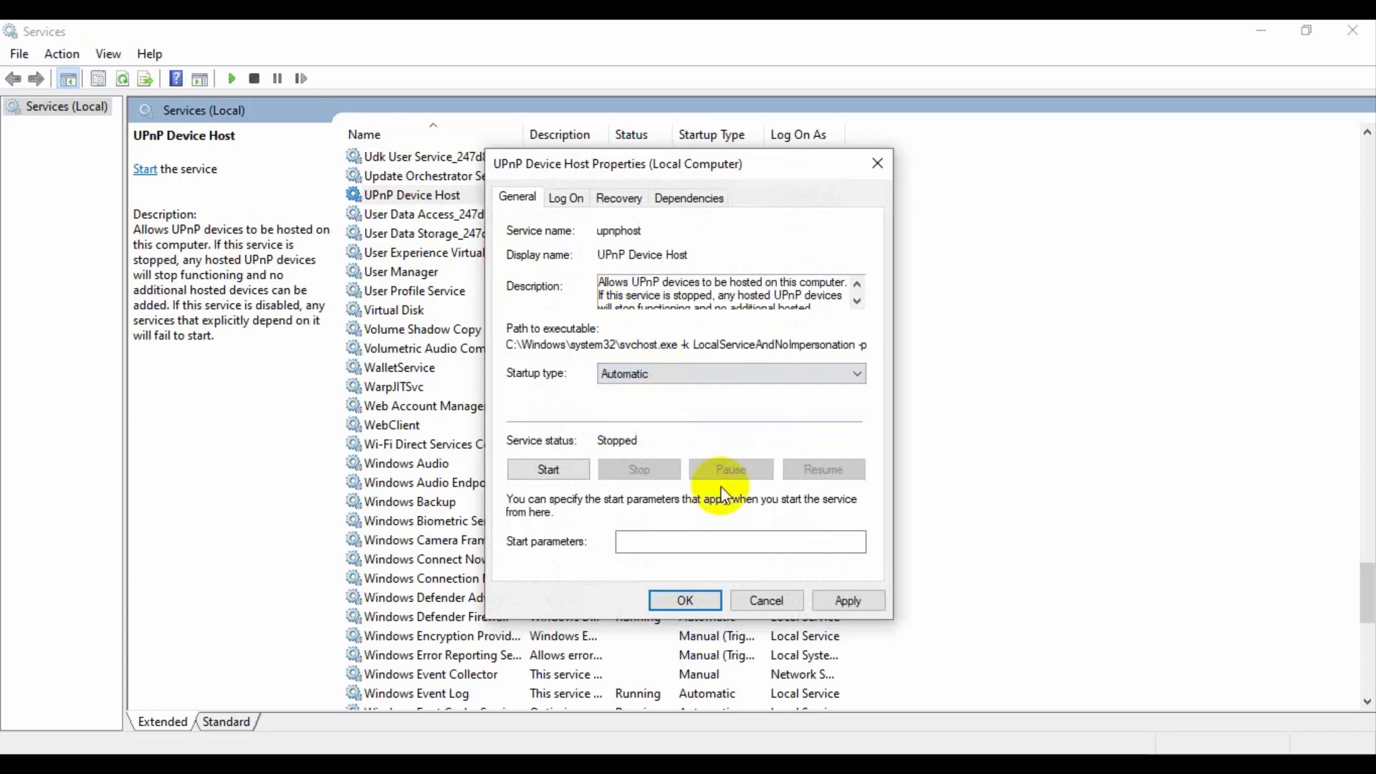
click(851, 600)
click(553, 470)
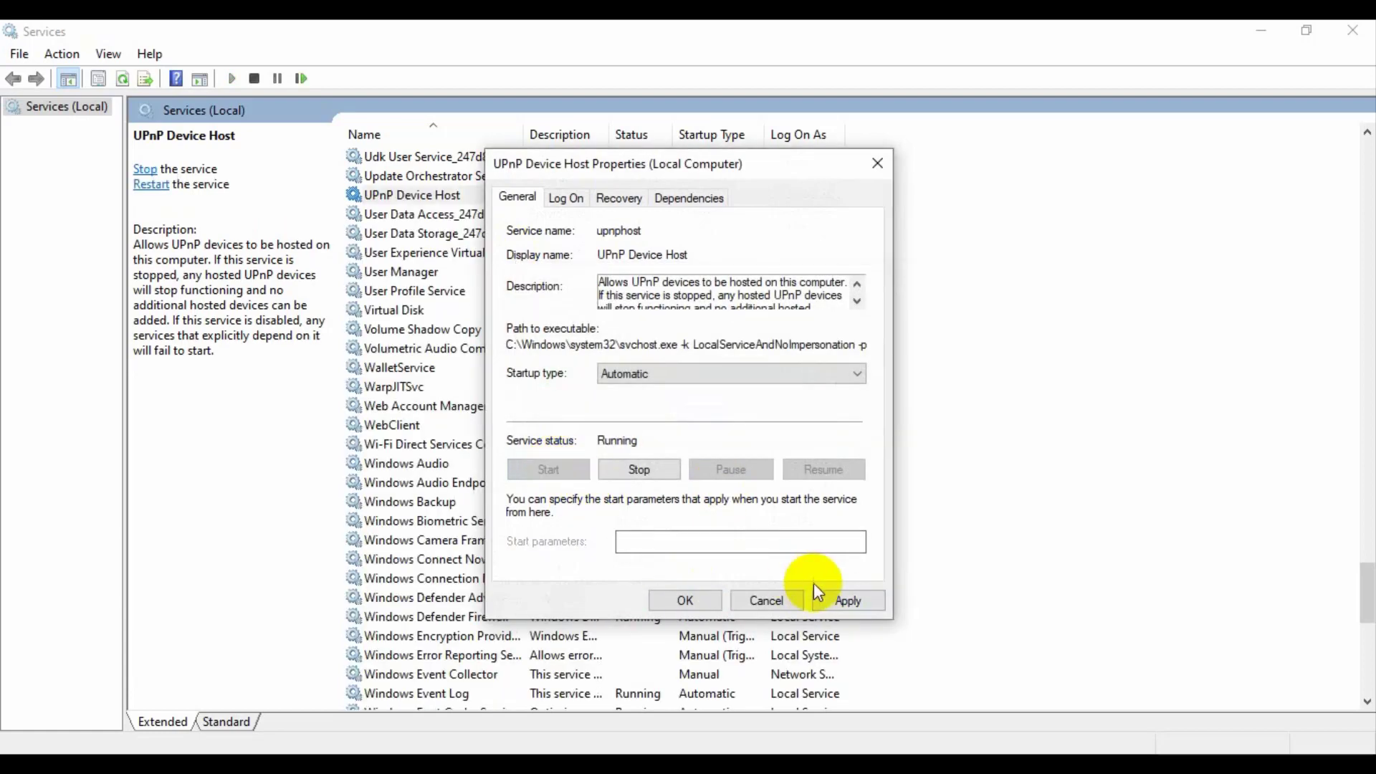
click(841, 601)
click(686, 600)
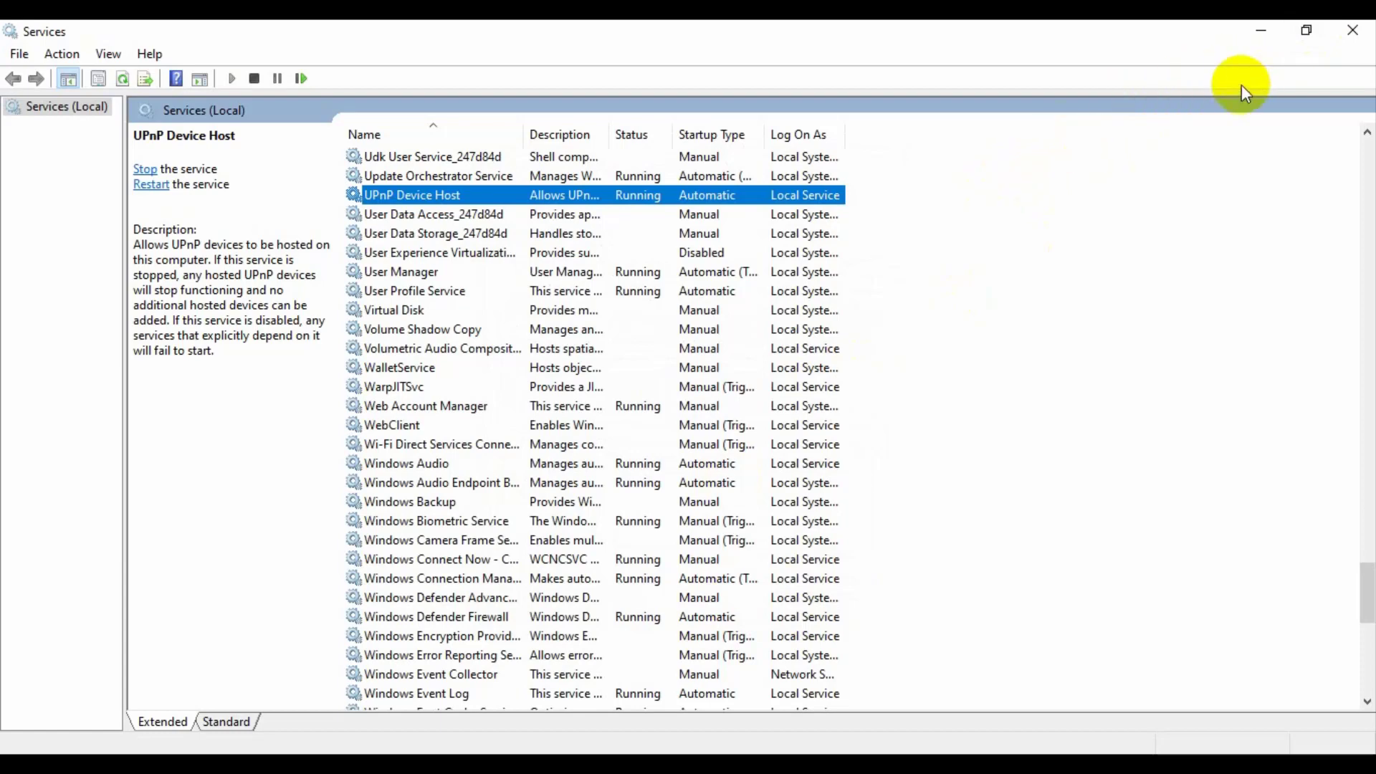
click(1354, 32)
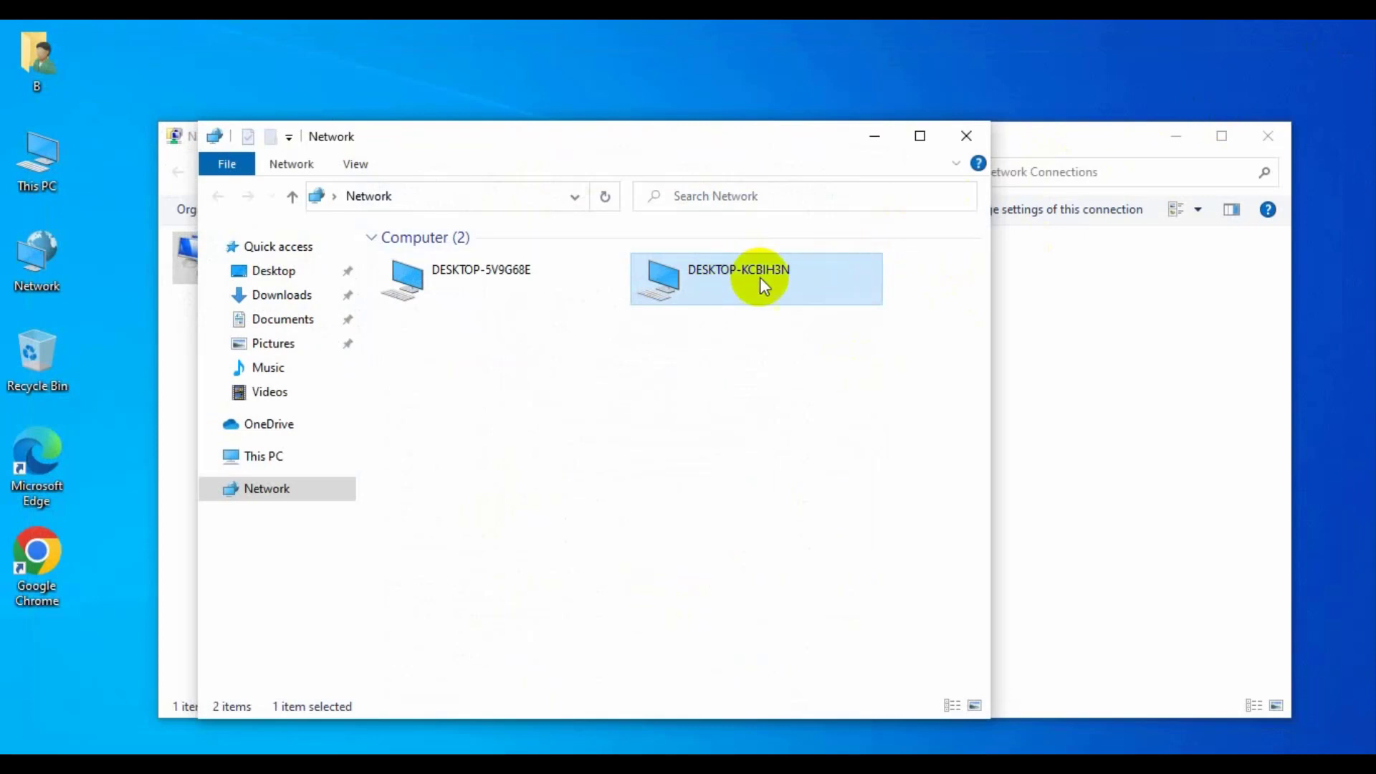